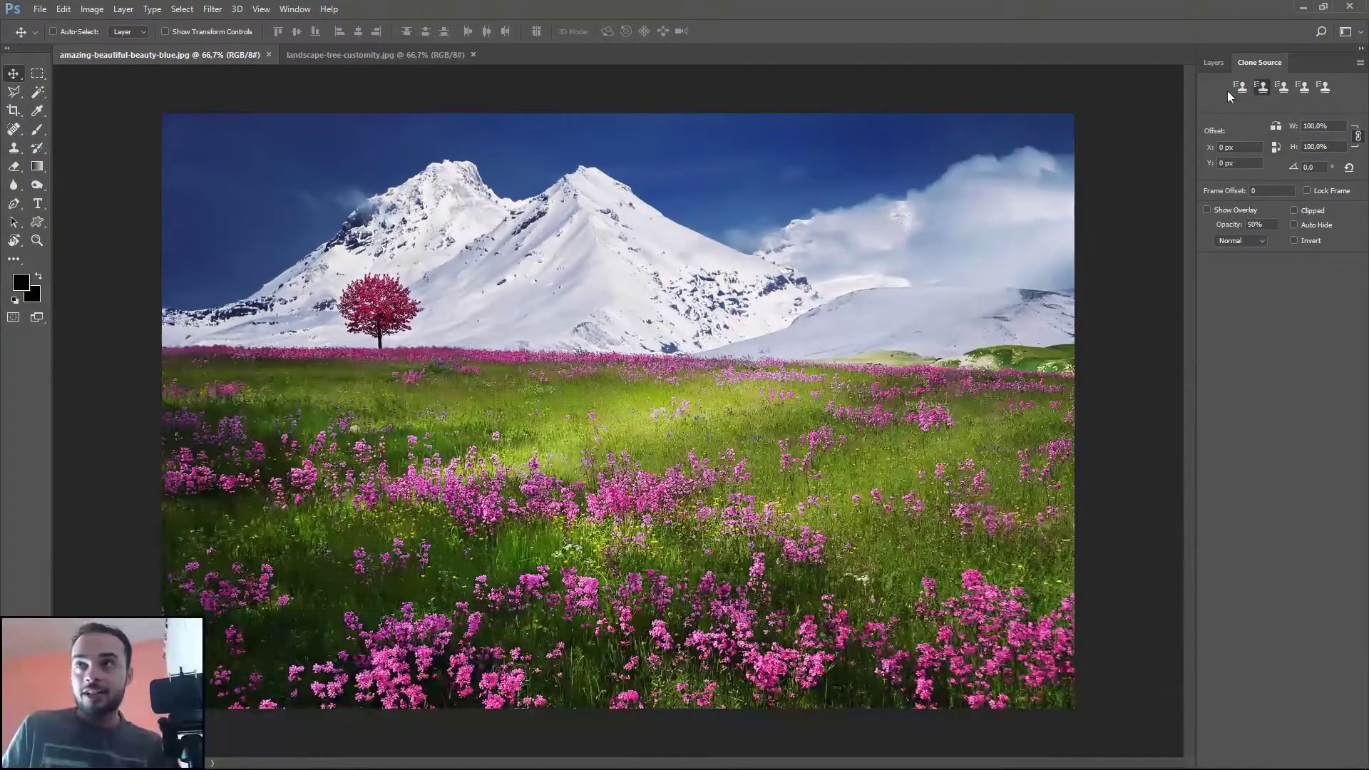
Float the Clone Source panel out of the right dock and check its Window menu entry.
{"action": "left_click_drag", "start_coordinate": [1261, 62], "coordinate": [990, 127]}
{"action": "left_click", "coordinate": [297, 8]}
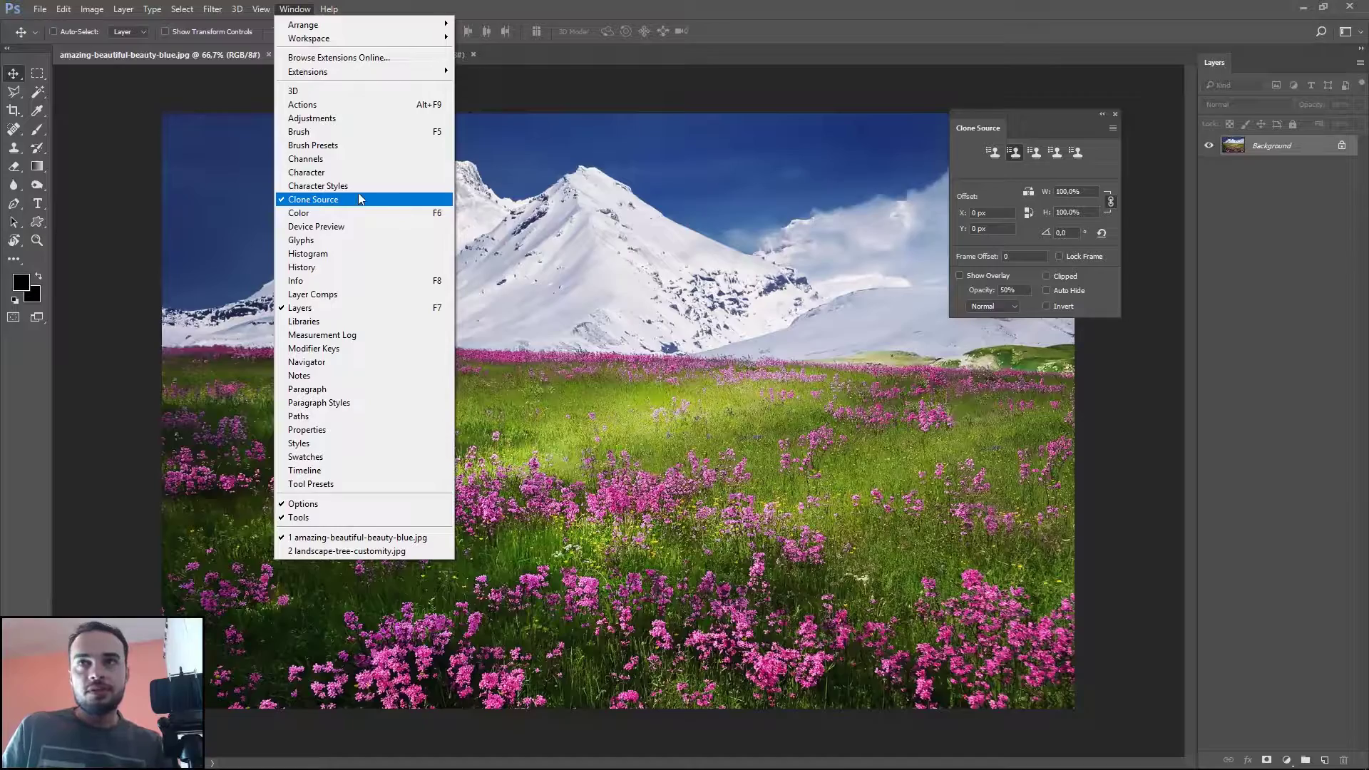
Dock the Clone Source panel as a column beside Layers and select the Clone Stamp tool.
{"action": "mouse_move", "coordinate": [974, 127]}
{"action": "left_mouse_down"}
{"action": "mouse_move", "coordinate": [1026, 88]}
{"action": "mouse_move", "coordinate": [1186, 152]}
{"action": "left_mouse_up"}
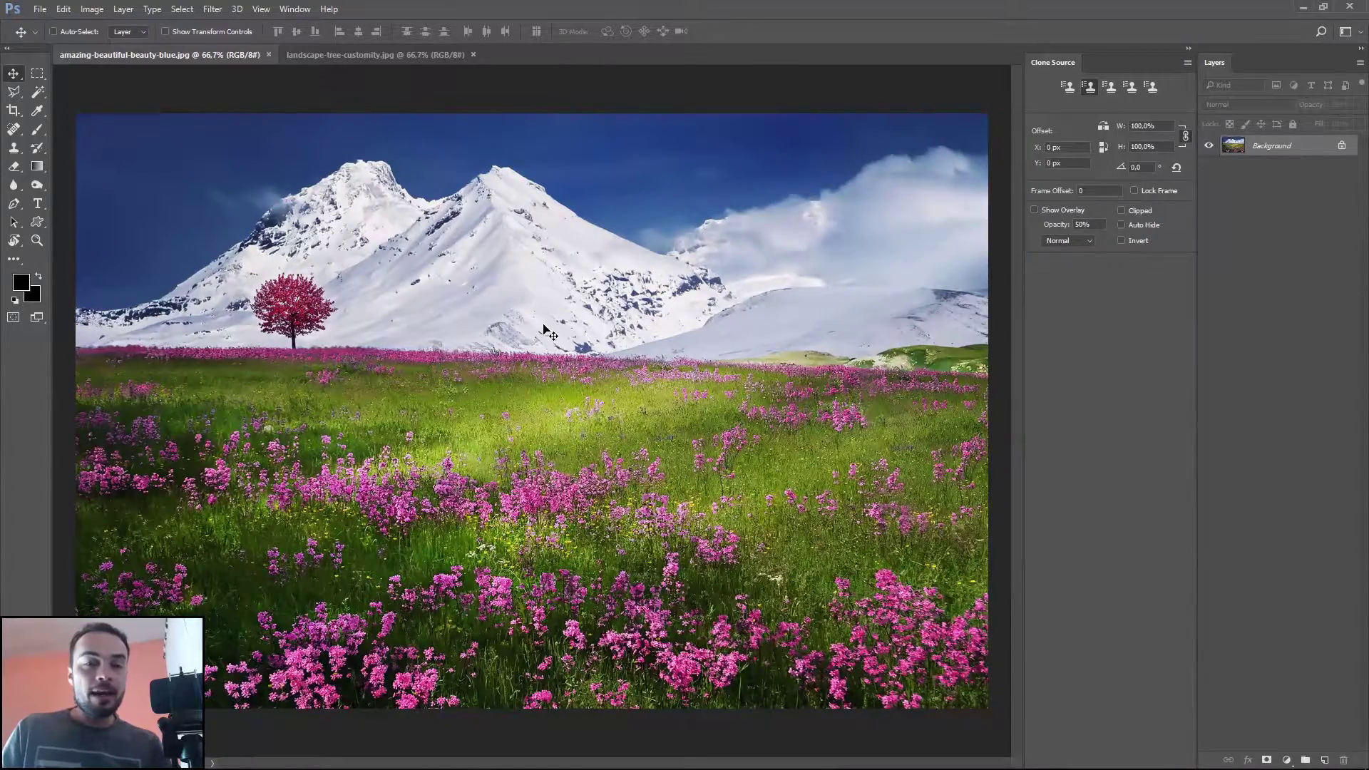
{"action": "left_click", "coordinate": [13, 147]}
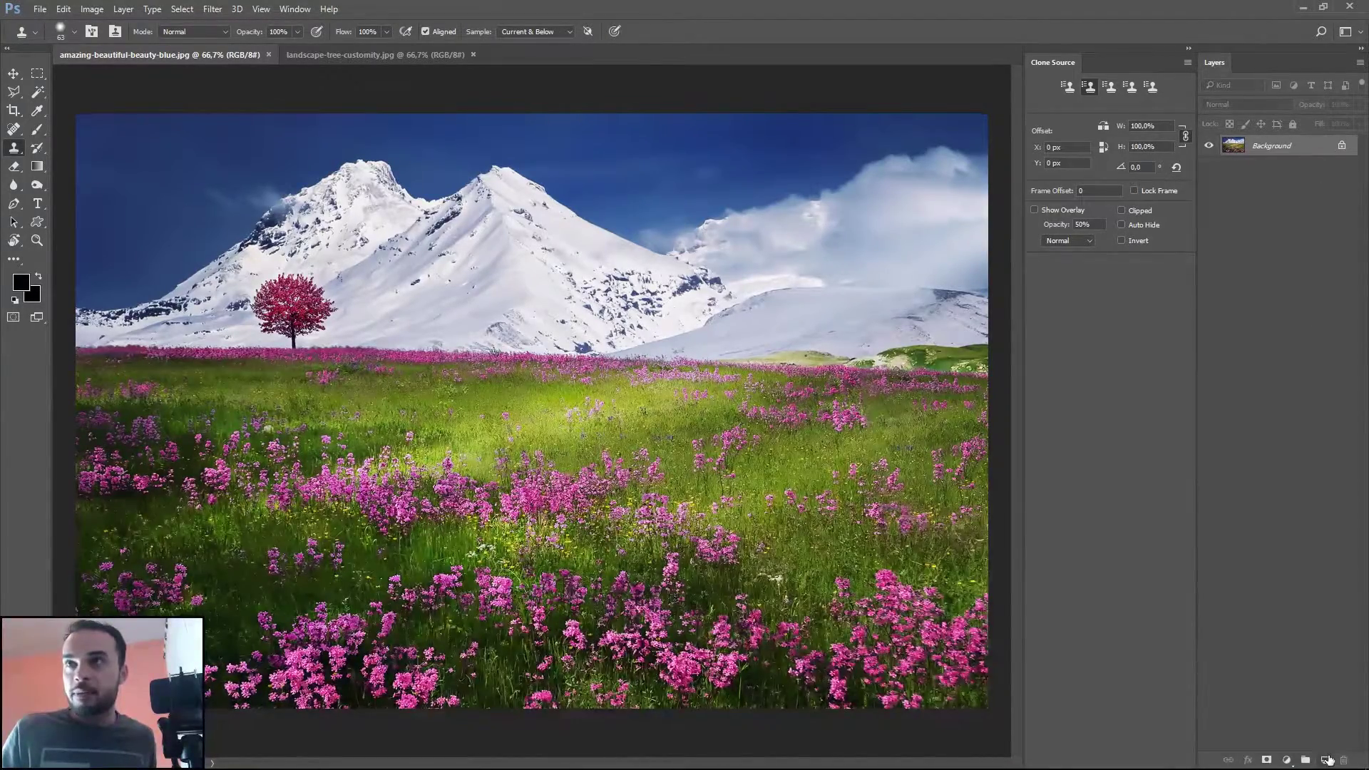
Add an empty Layer 1 above the Background of the mountain meadow image.
{"action": "left_click", "coordinate": [1328, 758]}
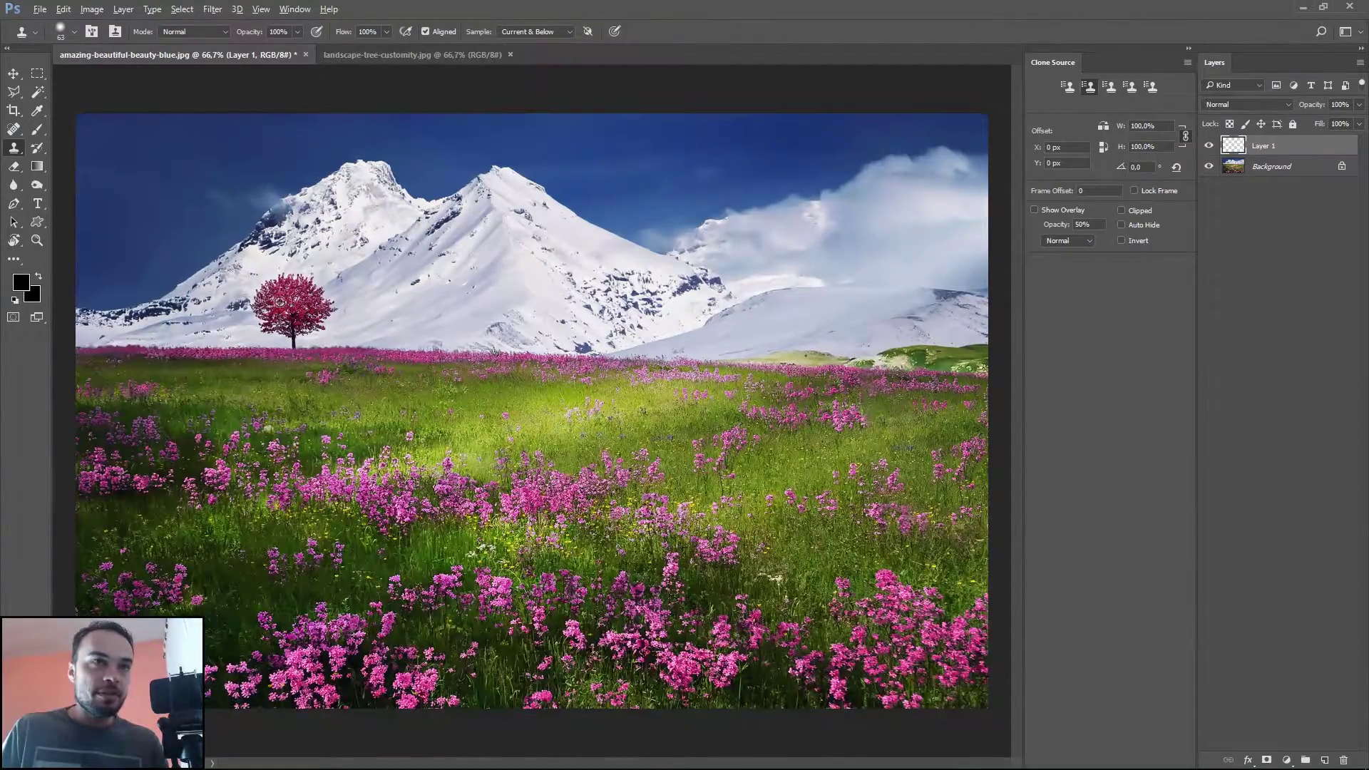
{"action": "left_click", "coordinate": [296, 313], "text": "alt"}
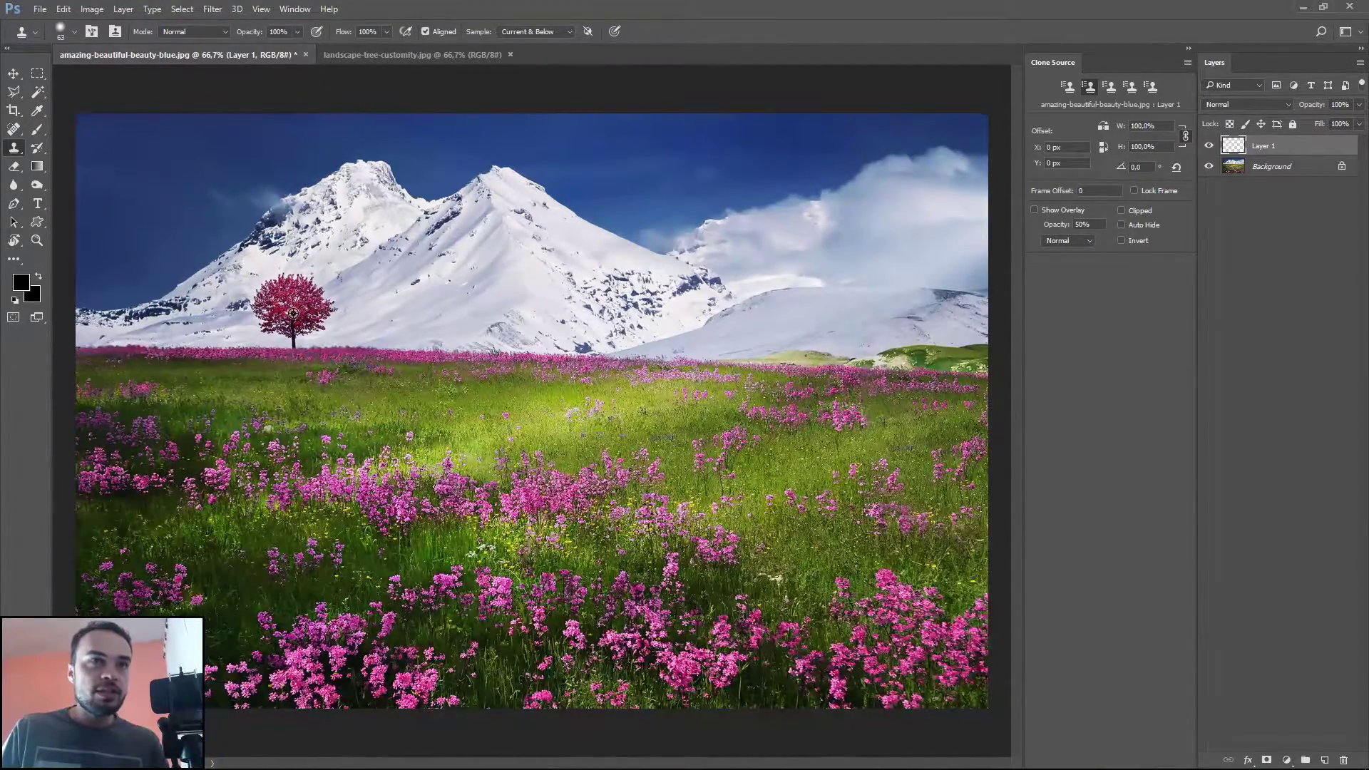
{"action": "left_click", "coordinate": [457, 317]}
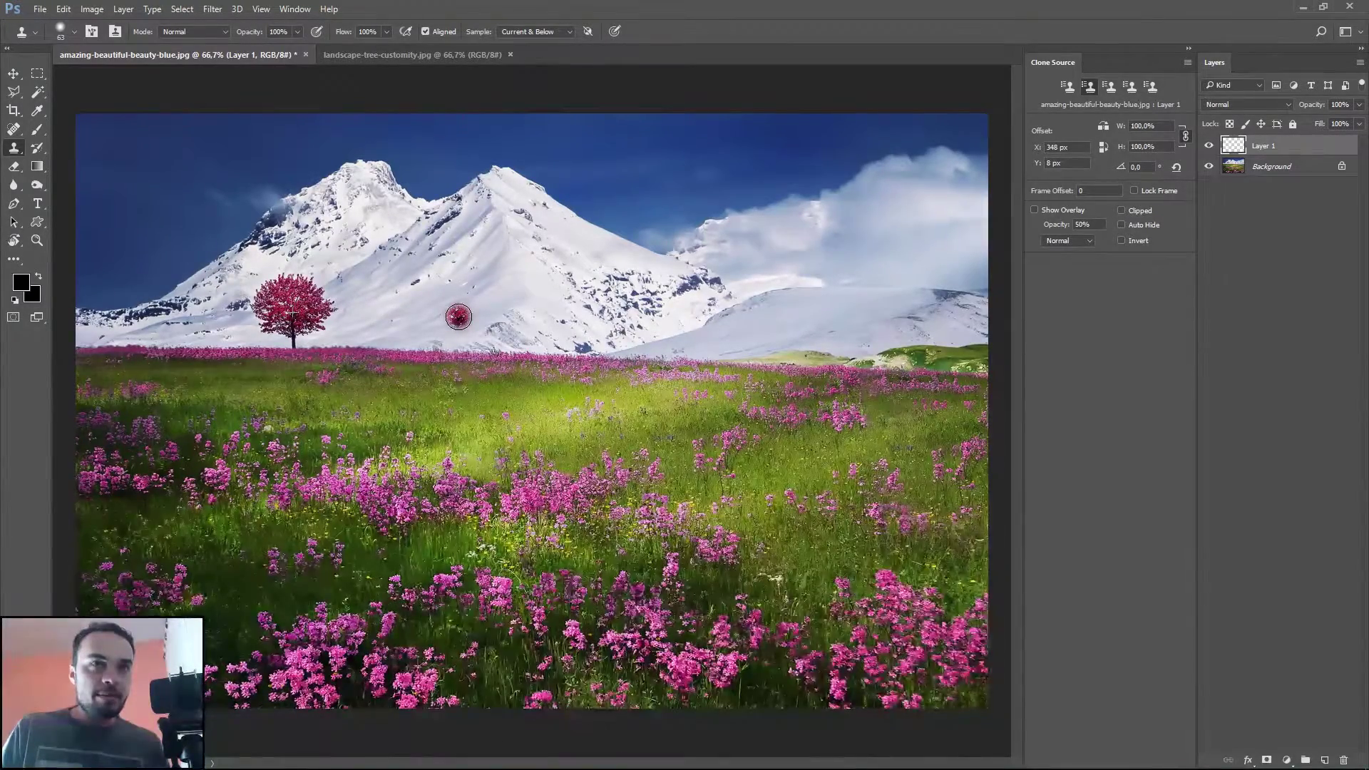
{"action": "mouse_move", "coordinate": [459, 317]}
{"action": "left_mouse_down"}
{"action": "mouse_move", "coordinate": [475, 314]}
{"action": "mouse_move", "coordinate": [451, 328]}
{"action": "mouse_move", "coordinate": [435, 309]}
{"action": "mouse_move", "coordinate": [457, 289]}
{"action": "mouse_move", "coordinate": [485, 314]}
{"action": "mouse_move", "coordinate": [456, 332]}
{"action": "mouse_move", "coordinate": [444, 290]}
{"action": "mouse_move", "coordinate": [432, 293]}
{"action": "mouse_move", "coordinate": [427, 324]}
{"action": "mouse_move", "coordinate": [461, 347]}
{"action": "left_mouse_up"}
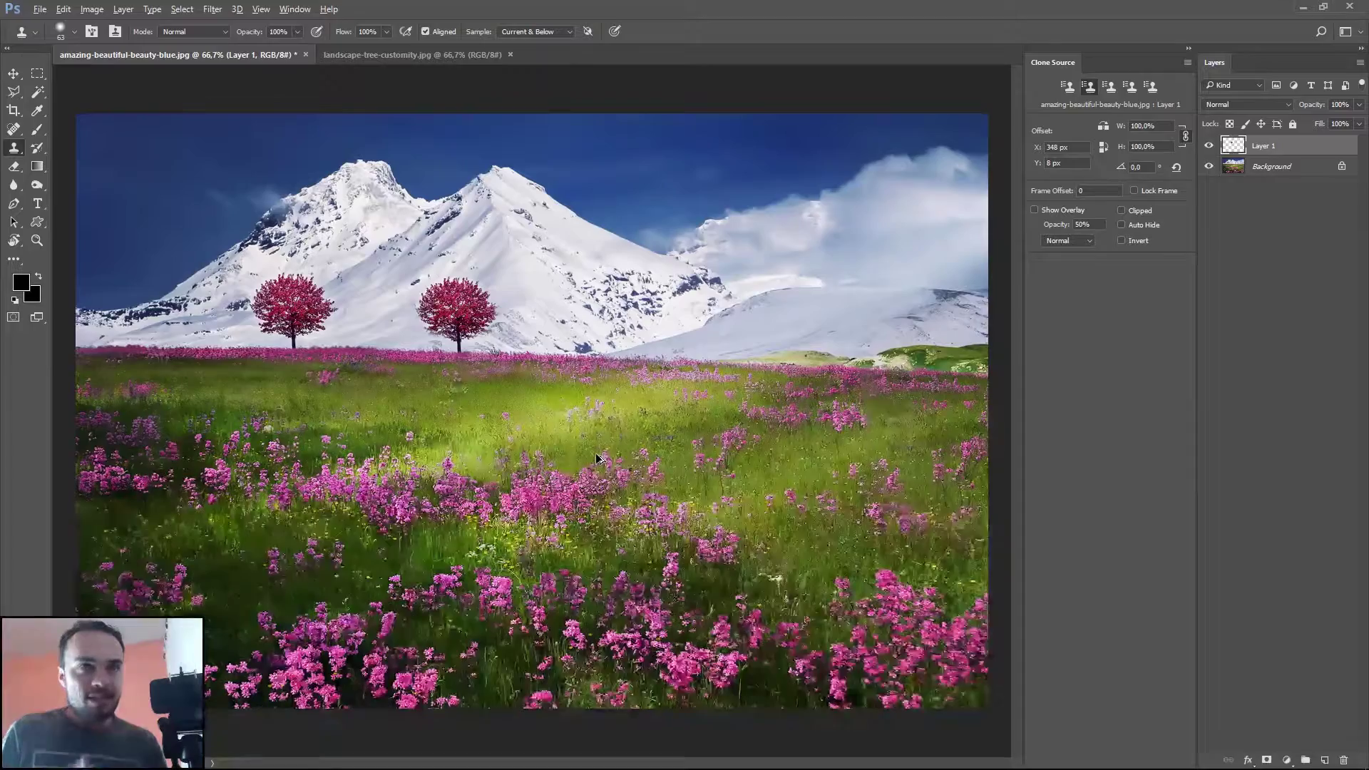
{"action": "key", "text": "ctrl+z"}
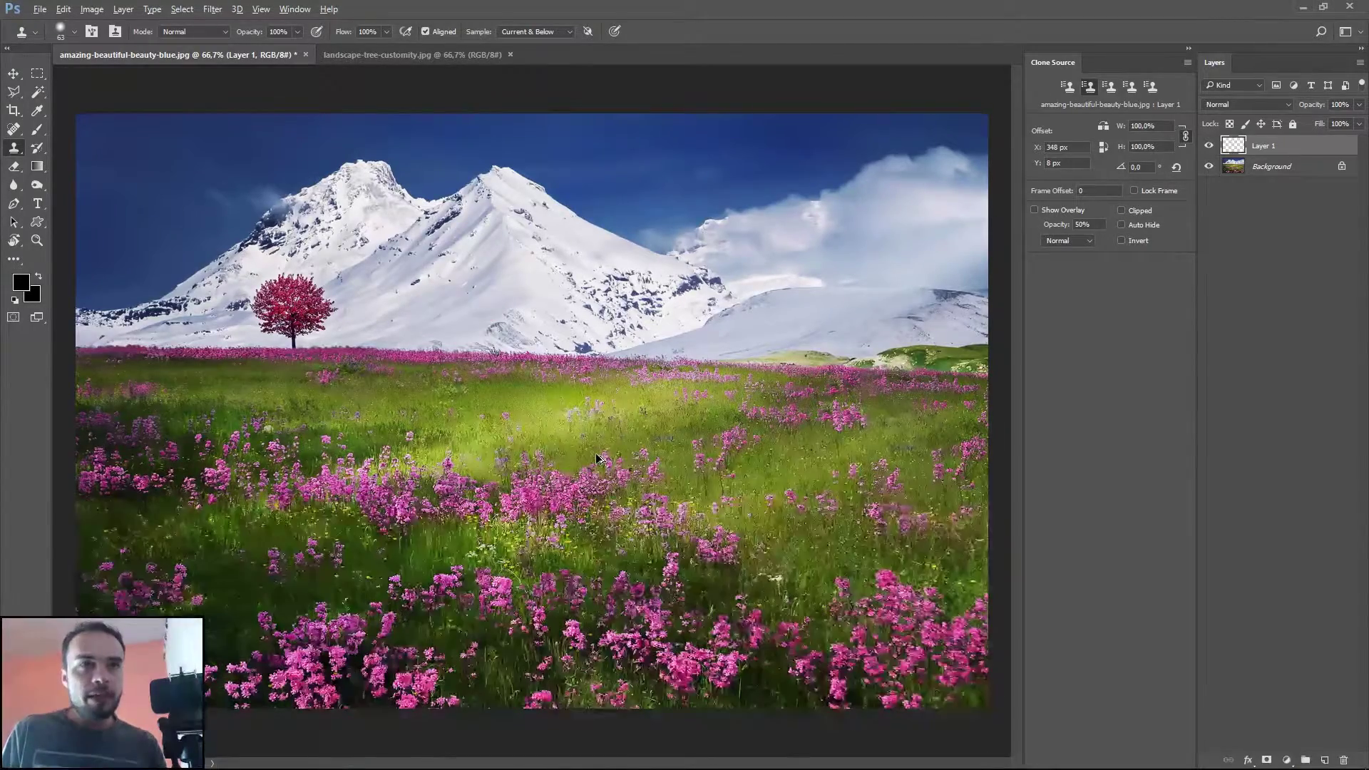
{"action": "key", "text": "v"}
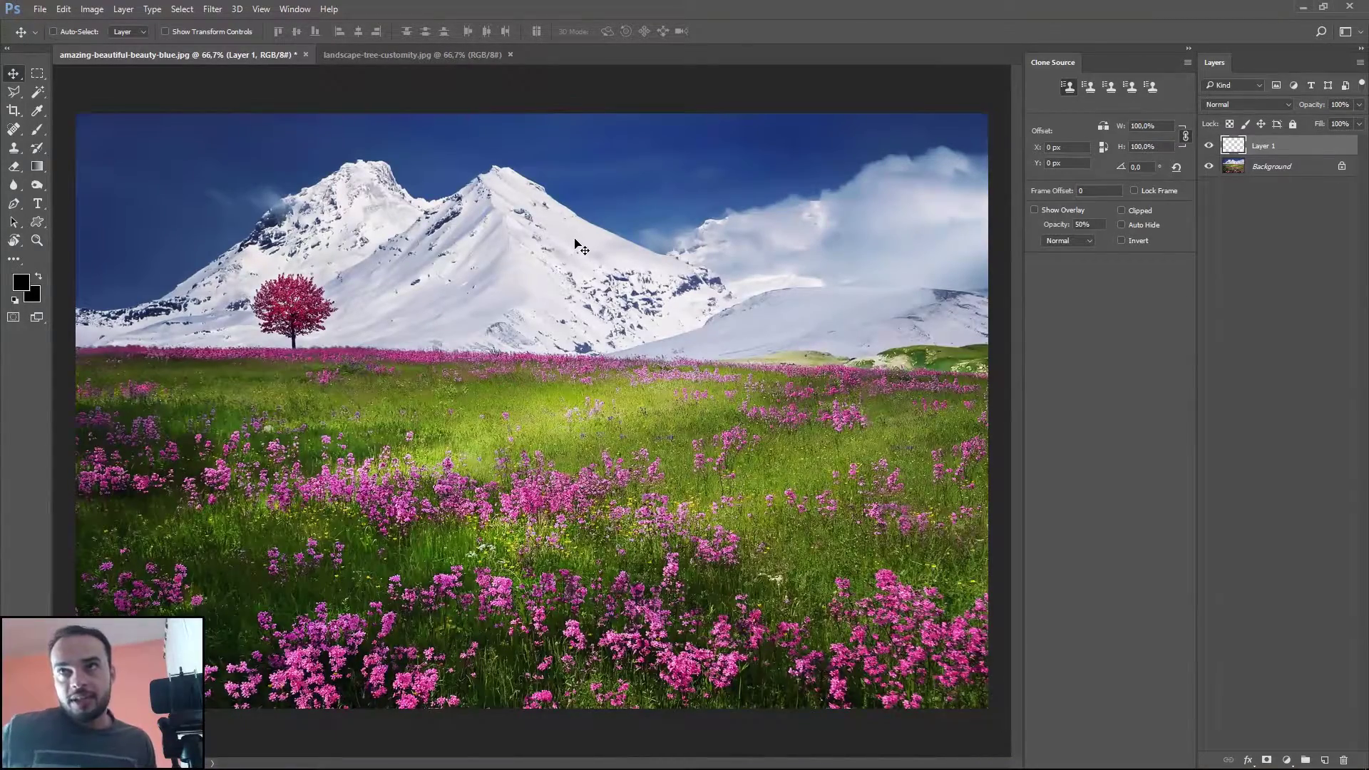
Alt-sample the red tree as a clone source, then make the empty third source slot active.
{"action": "left_click", "coordinate": [1110, 87]}
{"action": "left_click", "coordinate": [1069, 88]}
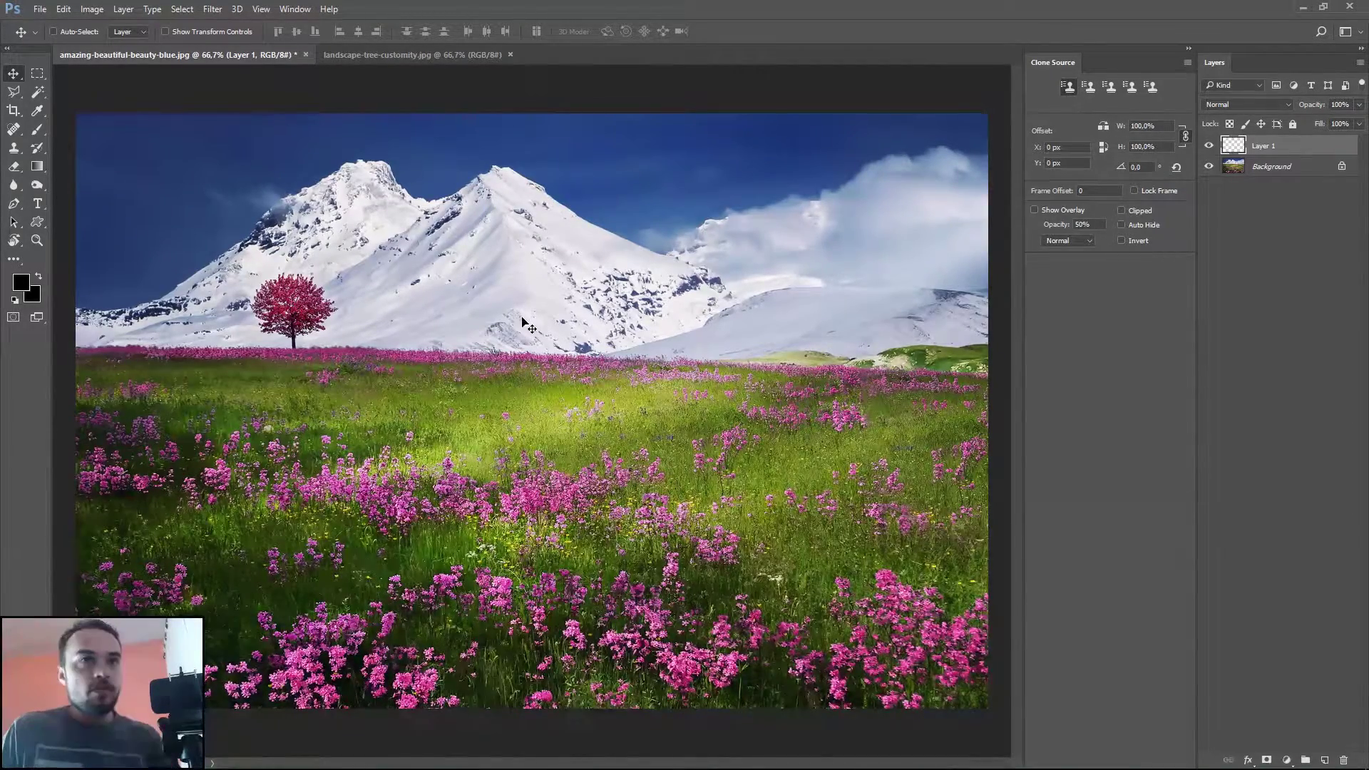
{"action": "key", "text": "s"}
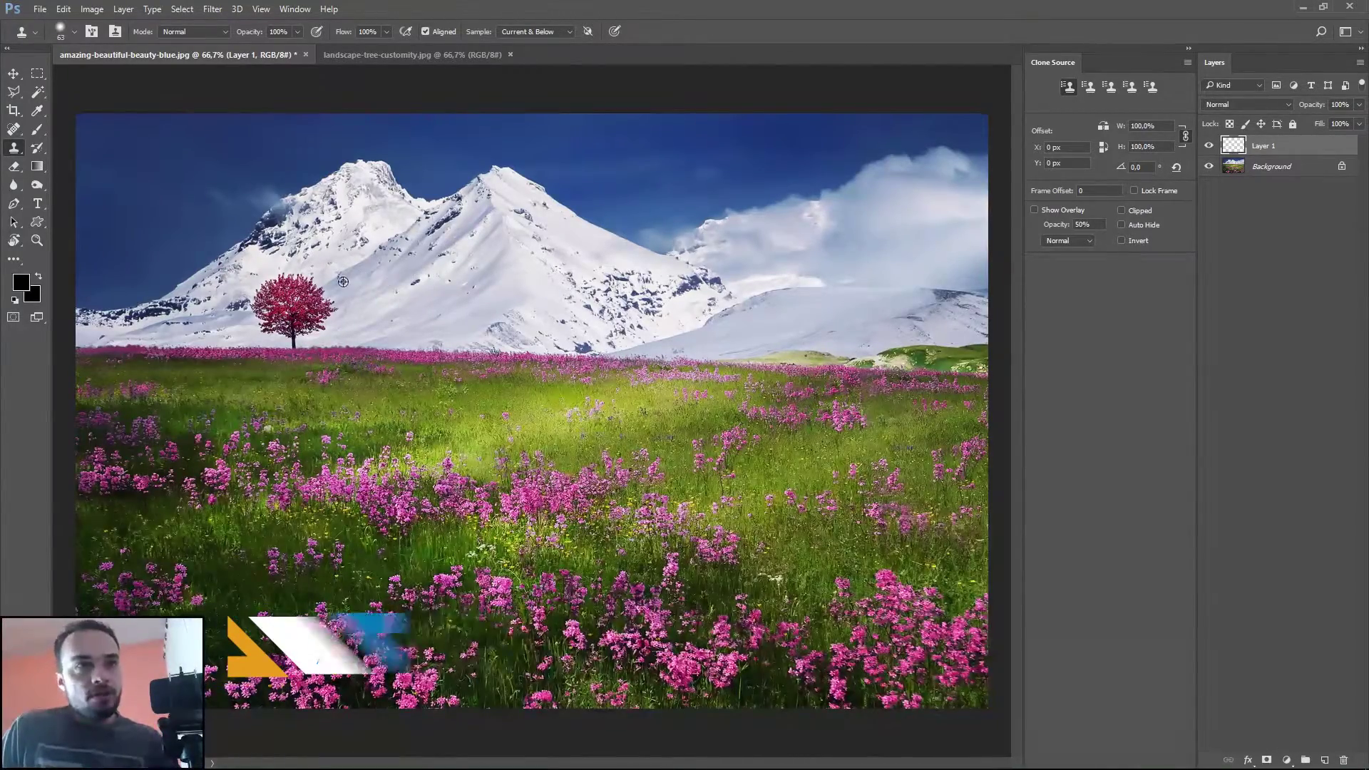
{"action": "left_click", "coordinate": [291, 309], "text": "alt"}
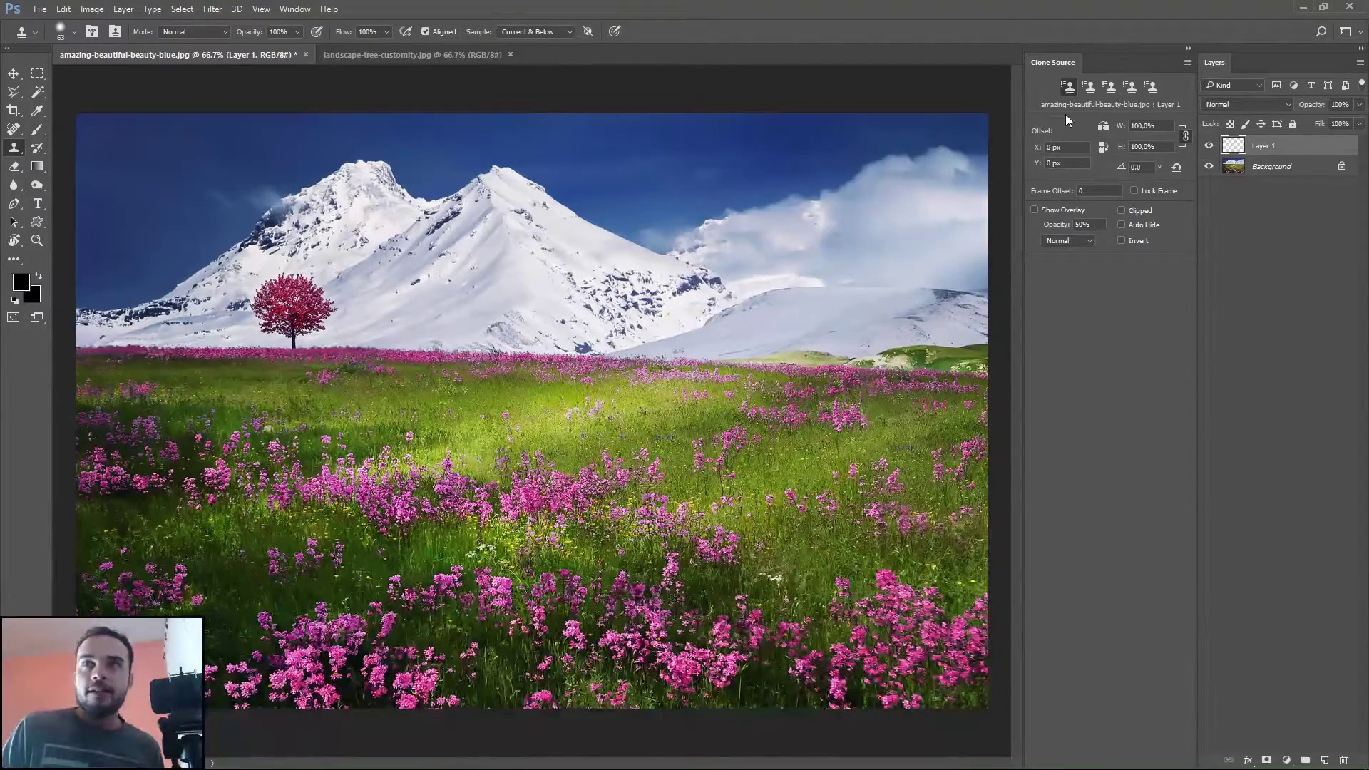
{"action": "left_click", "coordinate": [1114, 87]}
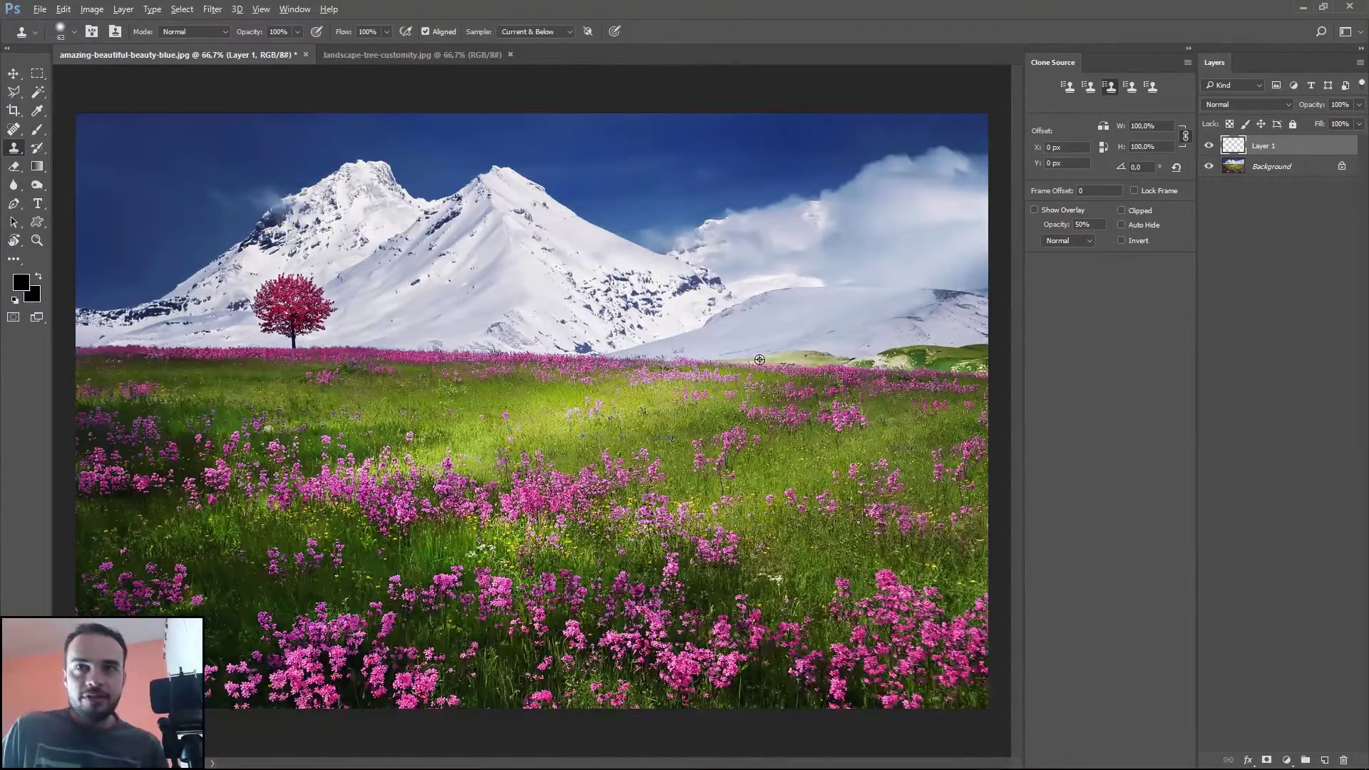
{"action": "left_click", "coordinate": [691, 667], "text": "alt"}
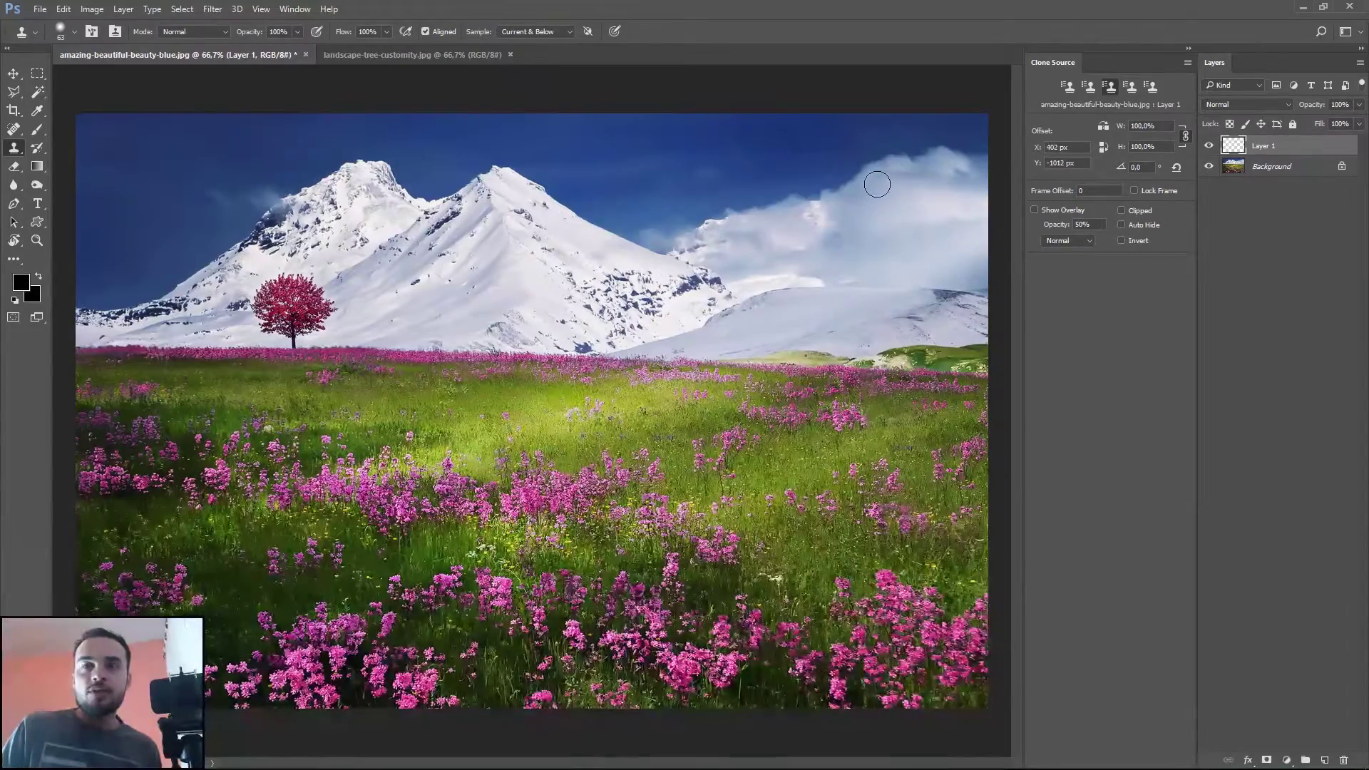
{"action": "left_click", "coordinate": [1066, 88]}
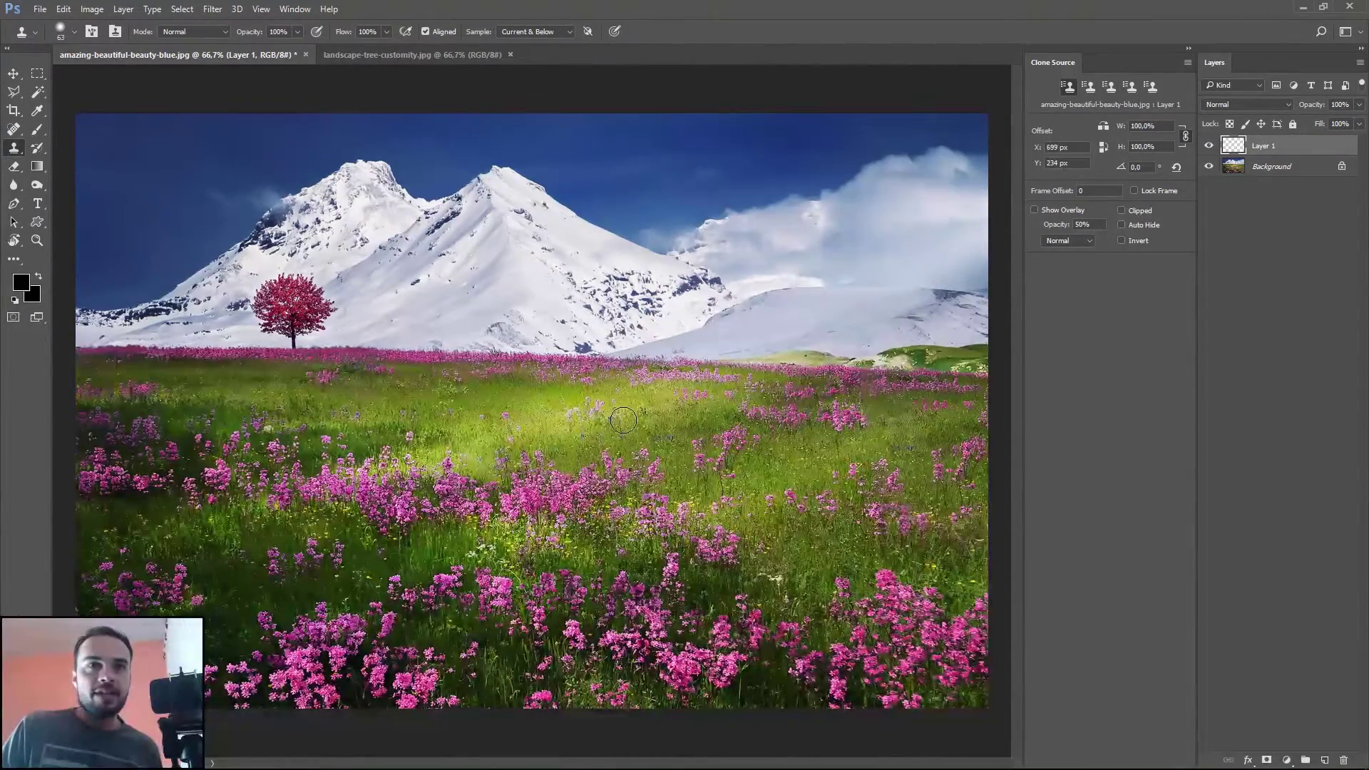
{"action": "left_click_drag", "start_coordinate": [710, 328], "coordinate": [720, 306]}
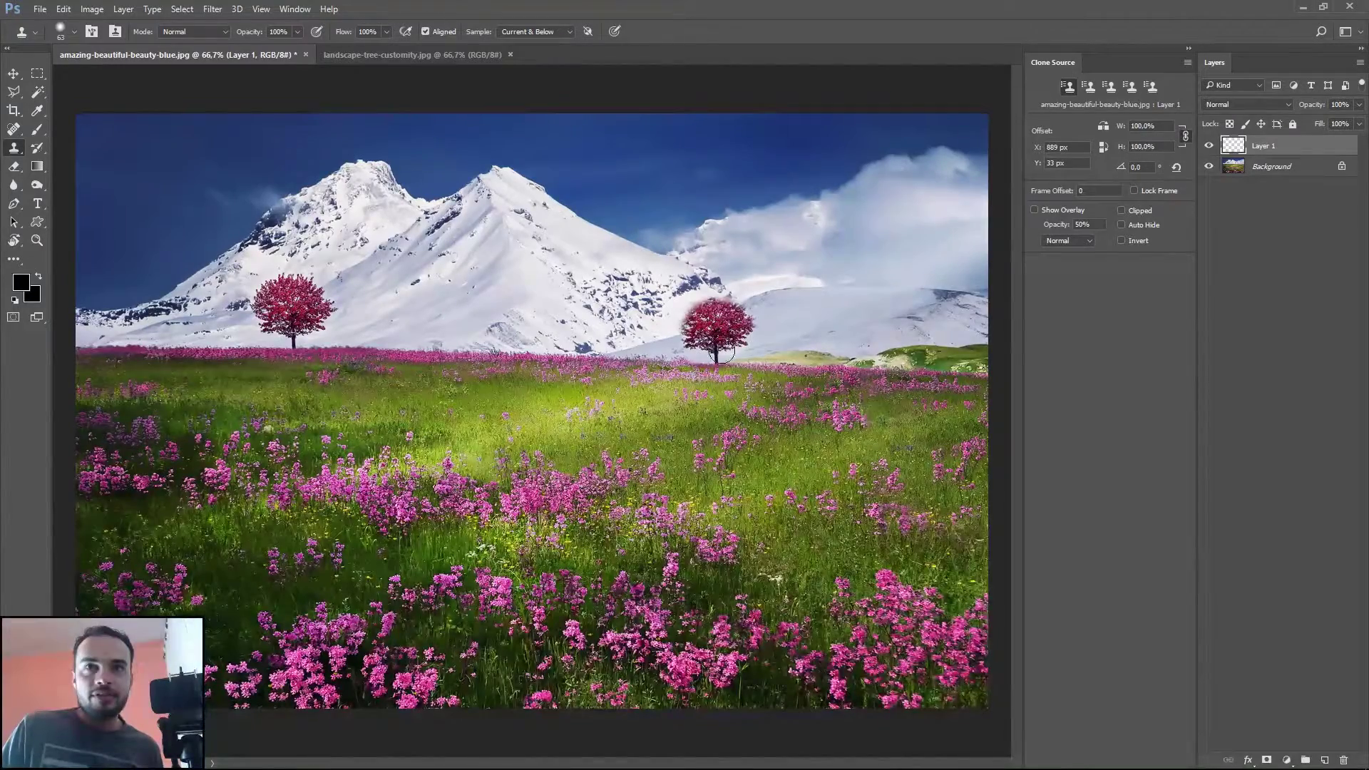
{"action": "left_click", "coordinate": [1111, 89]}
{"action": "left_click", "coordinate": [675, 632], "text": "alt"}
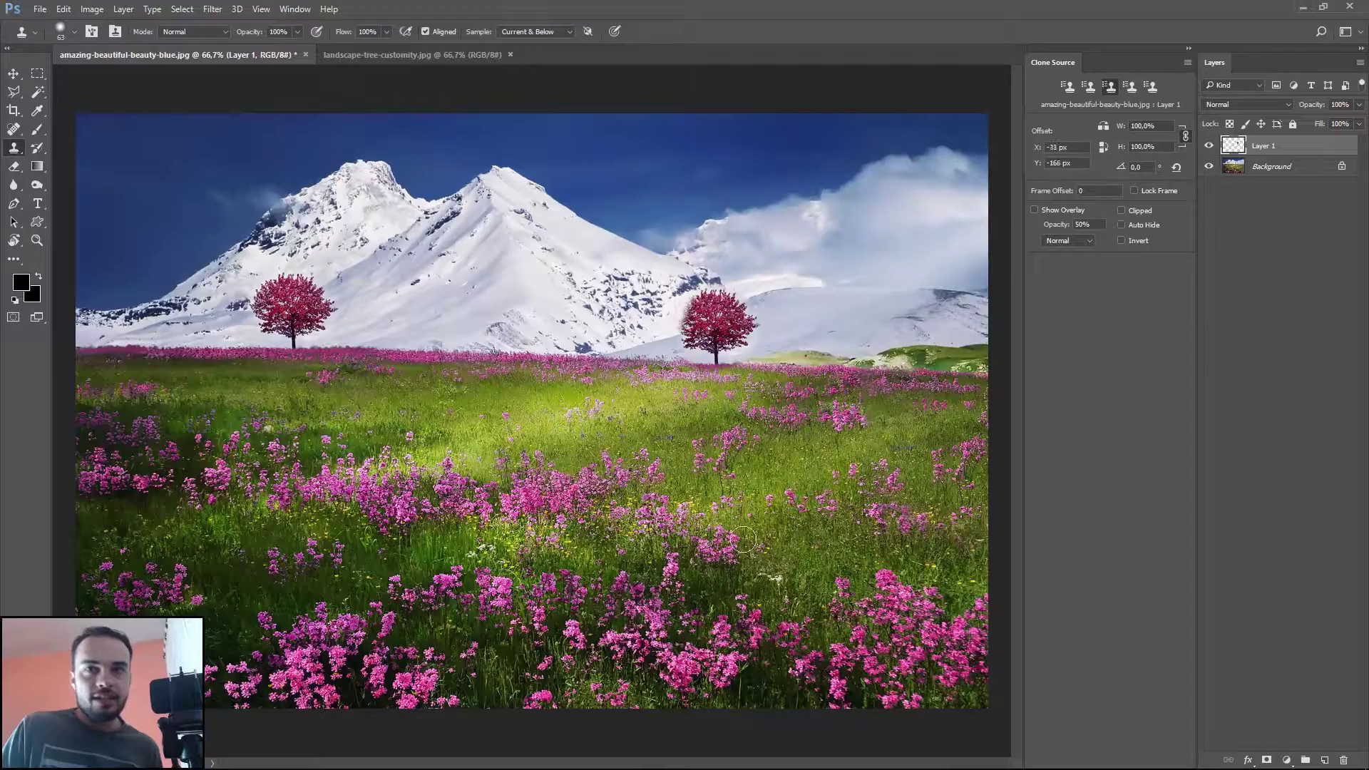
{"action": "mouse_move", "coordinate": [923, 464]}
{"action": "left_mouse_down"}
{"action": "mouse_move", "coordinate": [919, 497]}
{"action": "mouse_move", "coordinate": [863, 492]}
{"action": "left_mouse_up"}
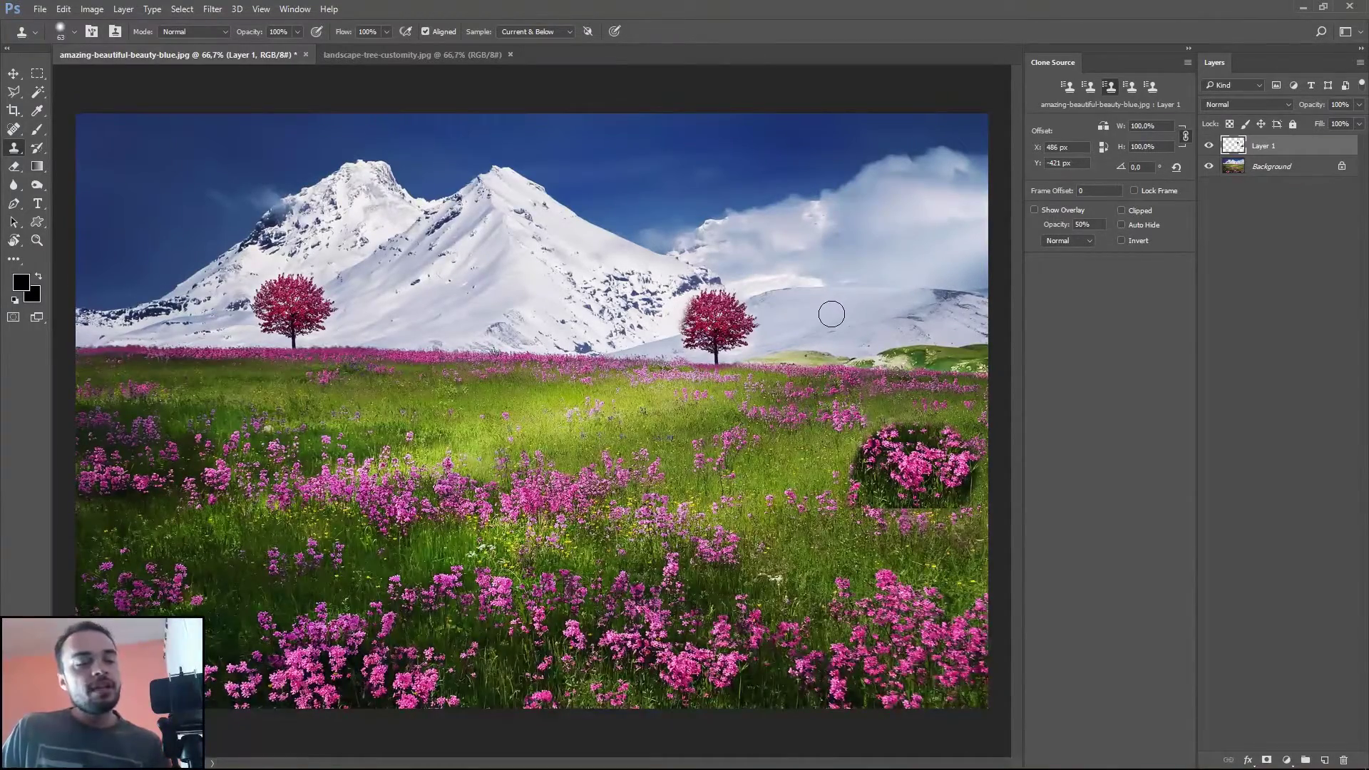
{"action": "key", "text": "ctrl+alt+z"}
{"action": "key", "text": "ctrl+alt+z"}
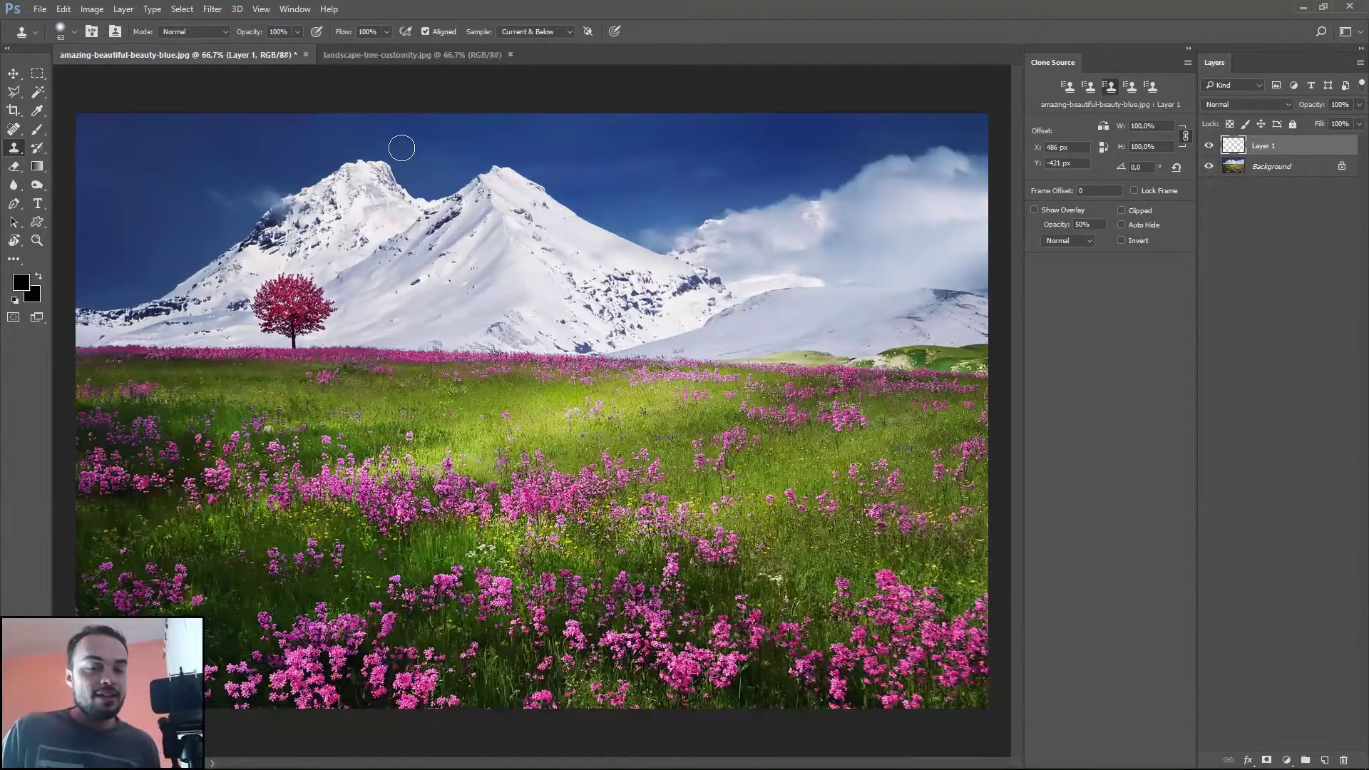
{"action": "left_click", "coordinate": [428, 53]}
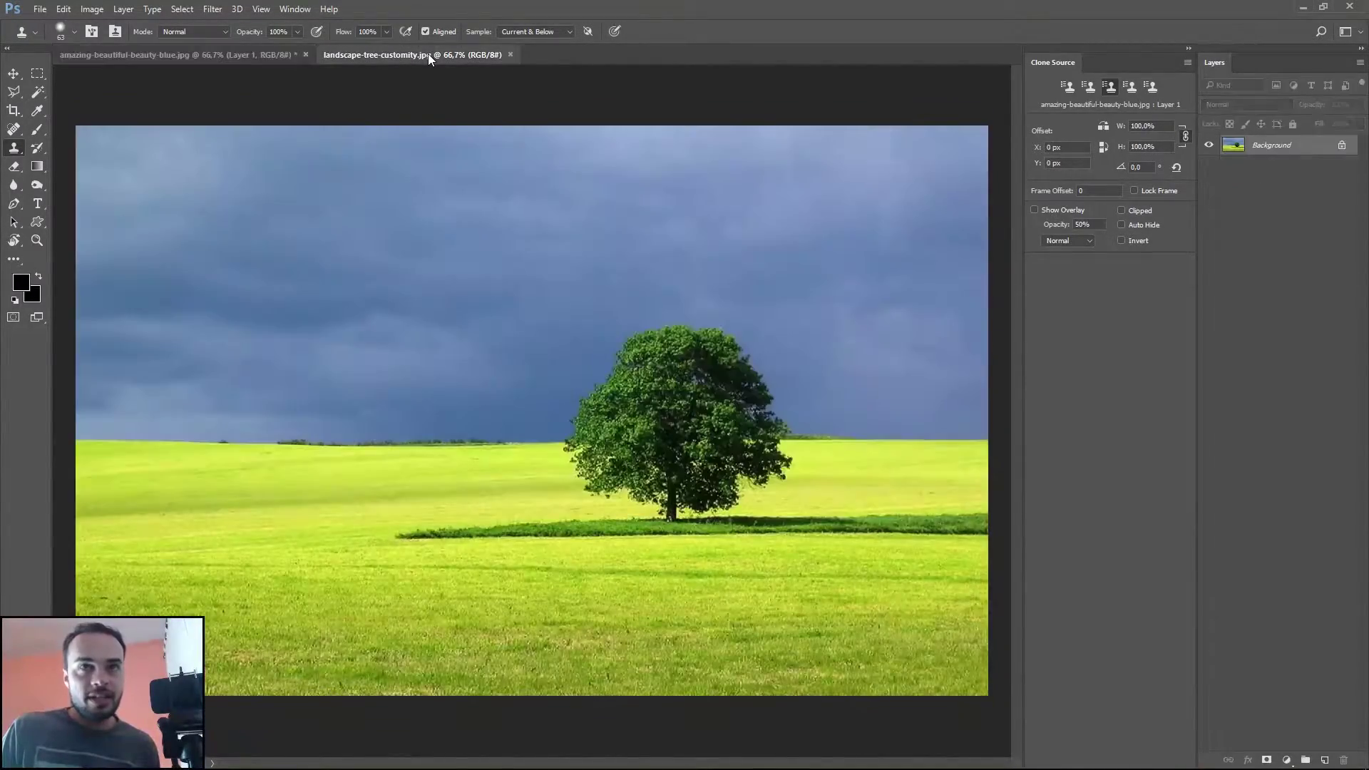
{"action": "left_click", "coordinate": [248, 57]}
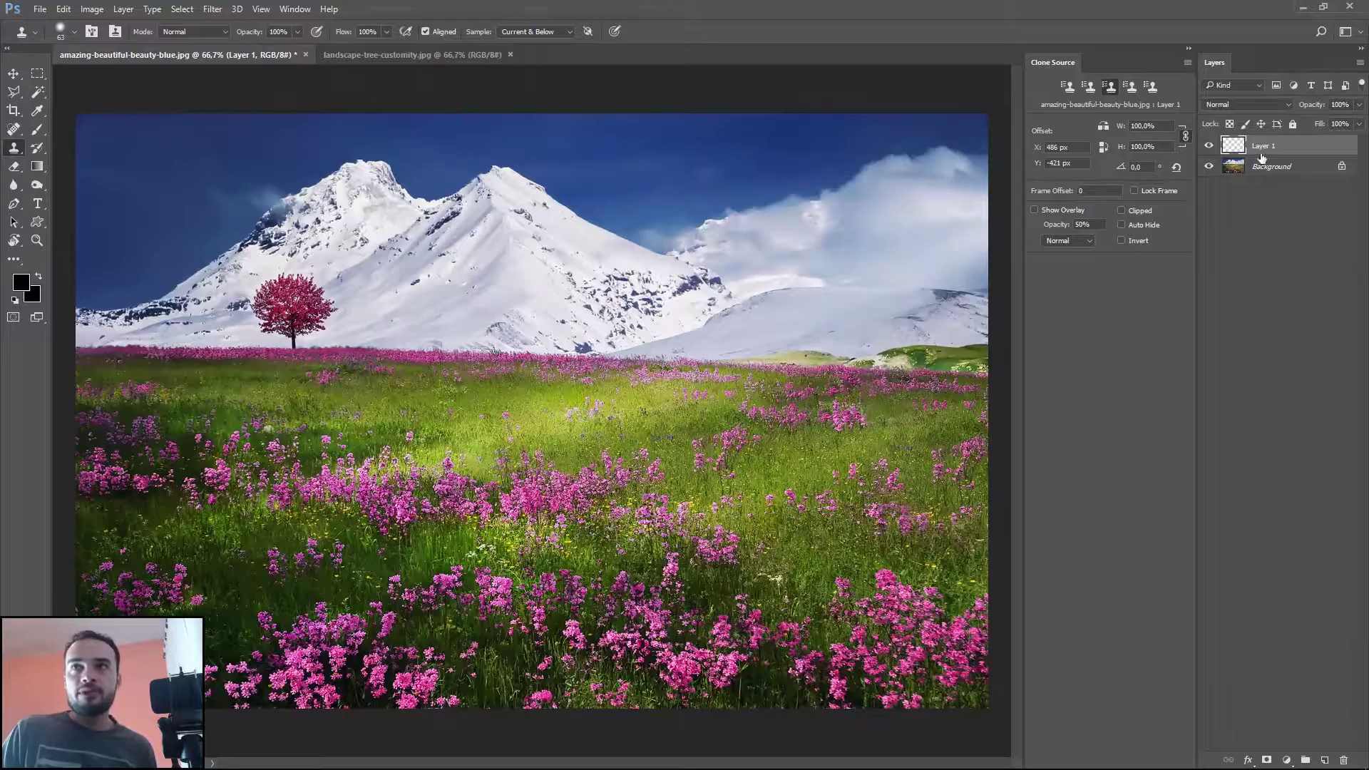
{"action": "left_click", "coordinate": [1069, 87]}
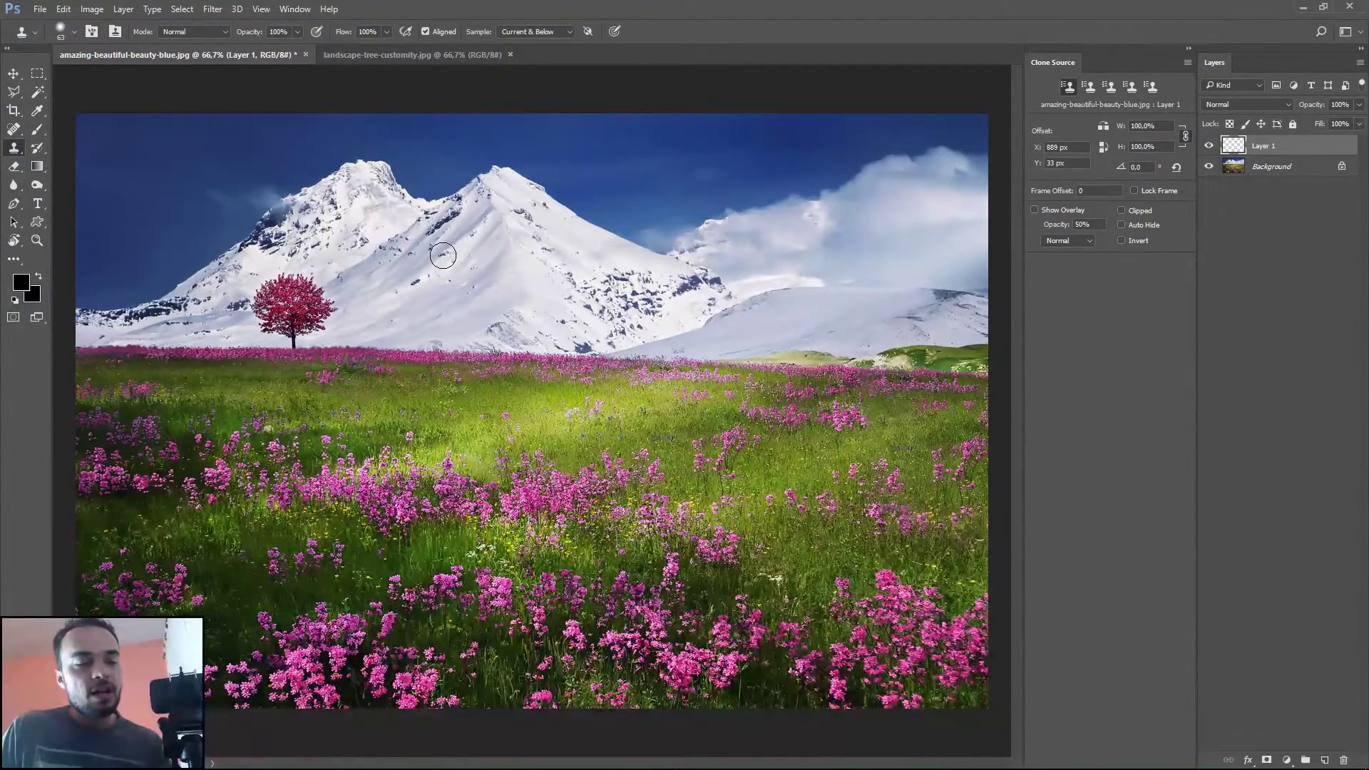
{"action": "left_click", "coordinate": [403, 57]}
{"action": "mouse_move", "coordinate": [431, 329]}
{"action": "left_mouse_down"}
{"action": "mouse_move", "coordinate": [378, 361]}
{"action": "mouse_move", "coordinate": [326, 314]}
{"action": "left_mouse_up"}
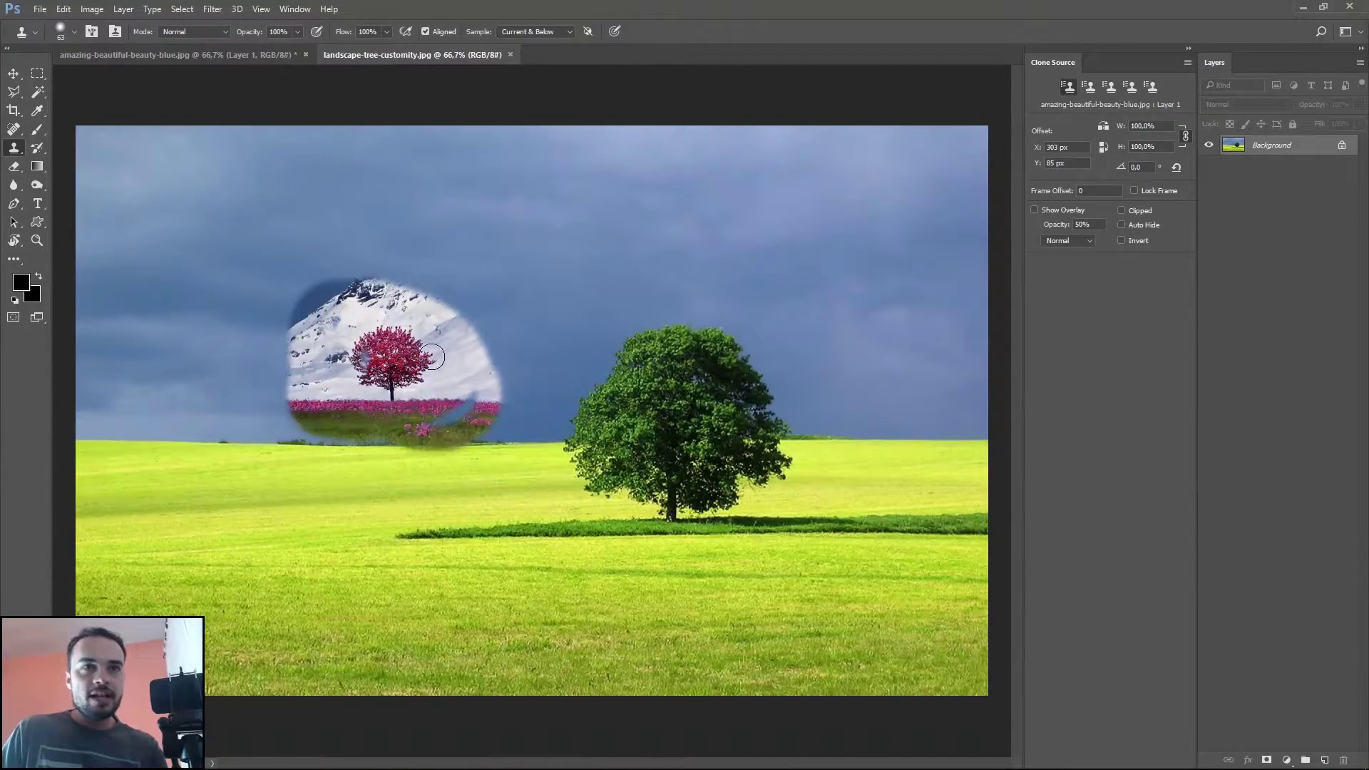
{"action": "key", "text": "ctrl+z"}
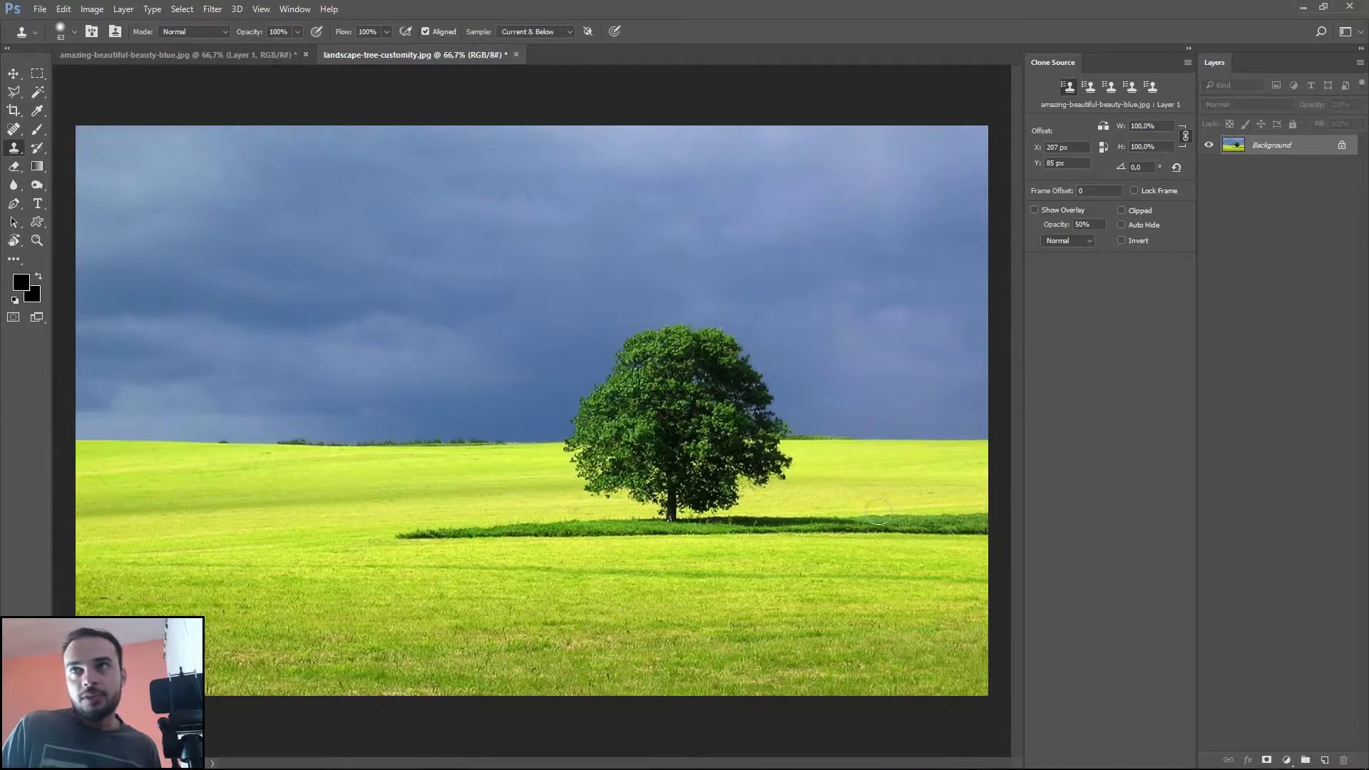
{"action": "left_click", "coordinate": [1325, 761]}
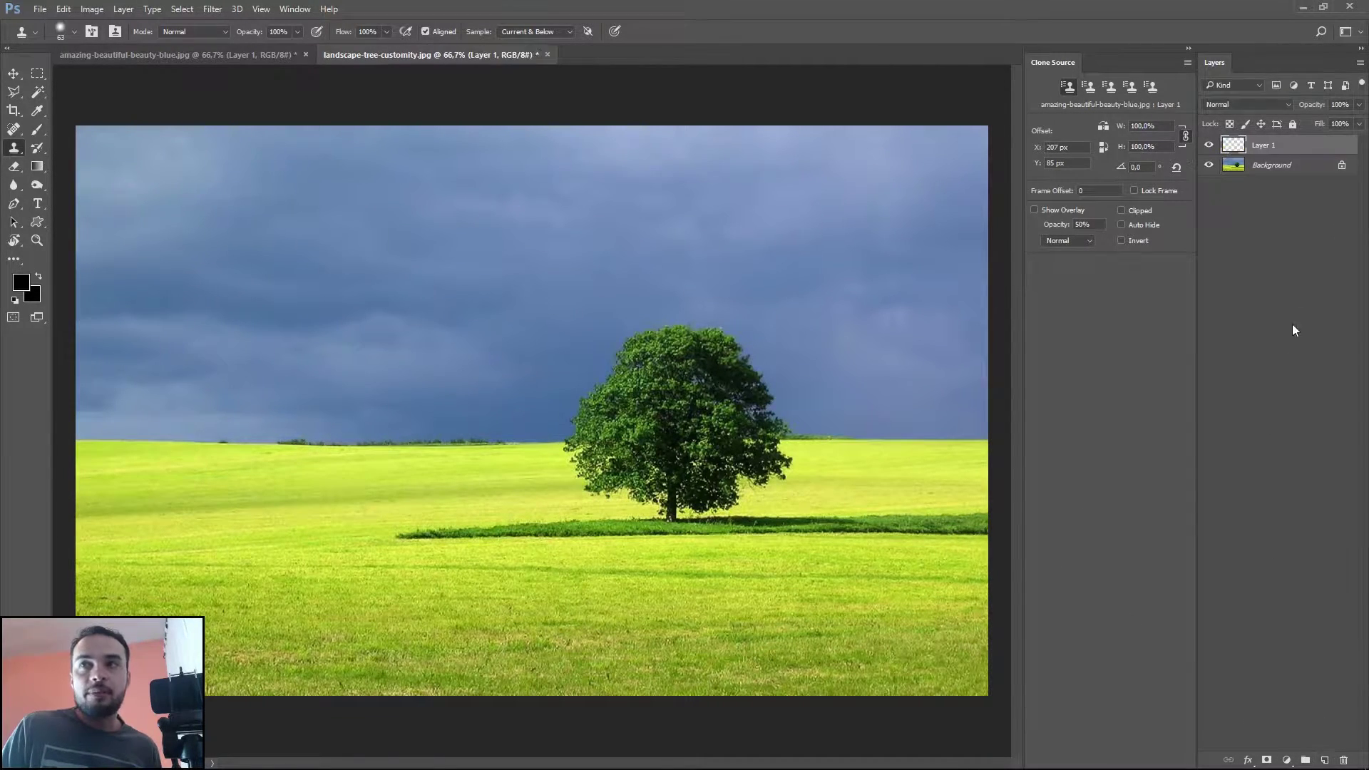
{"action": "mouse_move", "coordinate": [367, 394]}
{"action": "left_mouse_down"}
{"action": "mouse_move", "coordinate": [378, 323]}
{"action": "mouse_move", "coordinate": [335, 351]}
{"action": "mouse_move", "coordinate": [386, 408]}
{"action": "left_mouse_up"}
{"action": "left_click", "coordinate": [14, 74]}
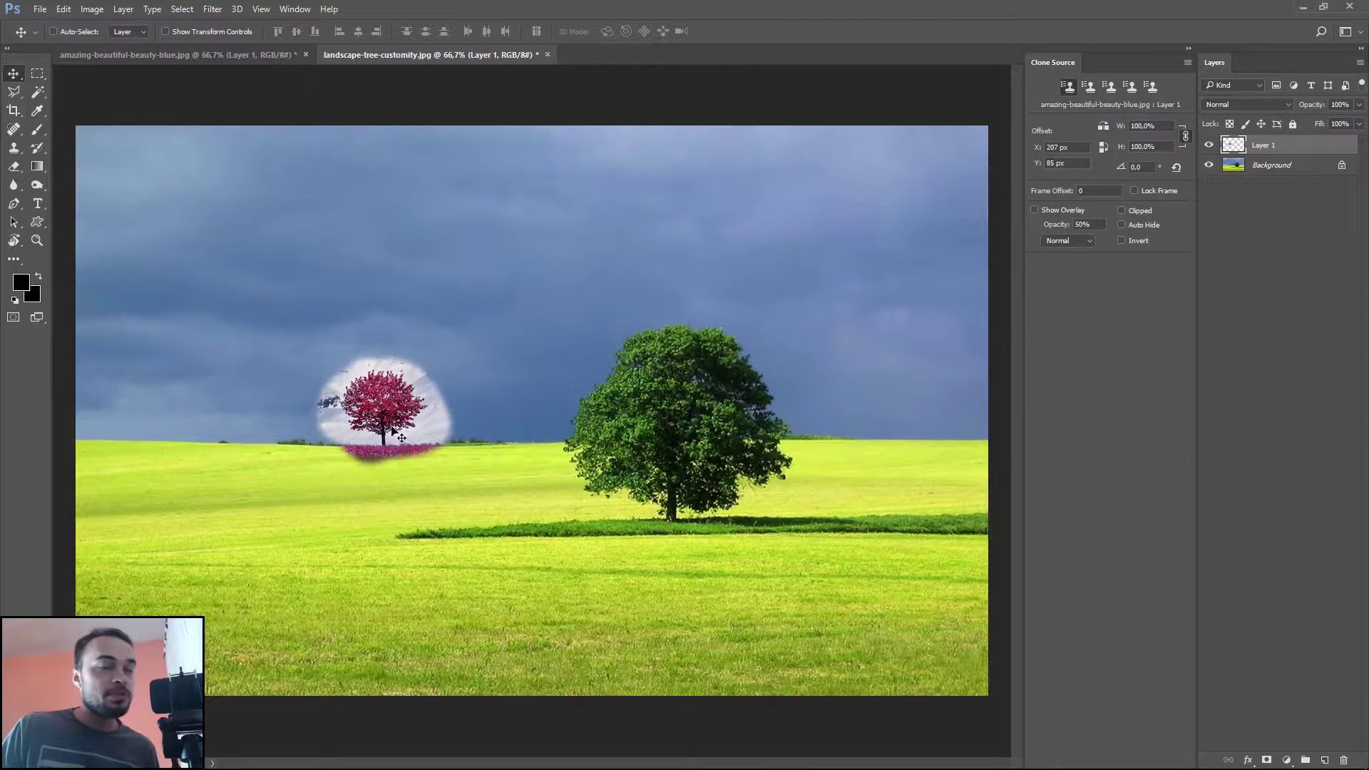
{"action": "left_click_drag", "start_coordinate": [1324, 148], "coordinate": [1343, 760]}
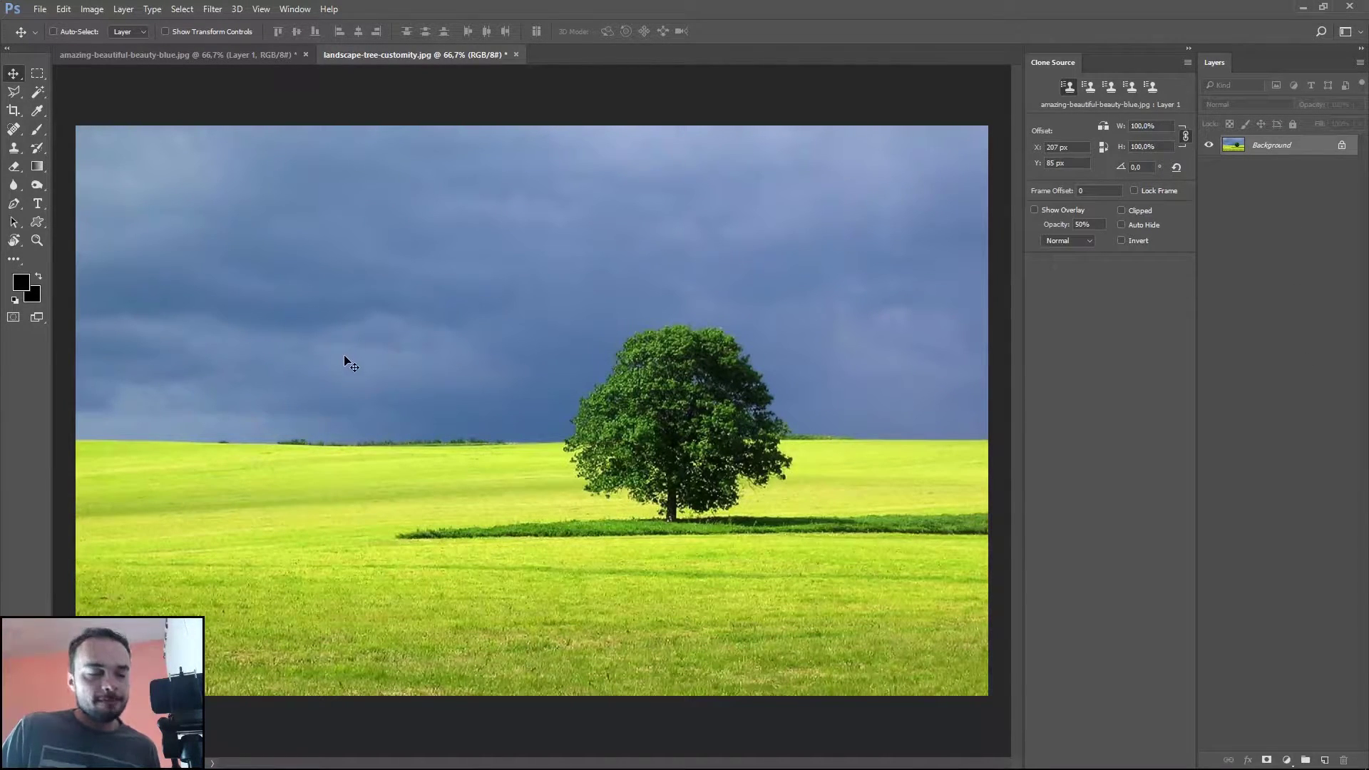
Add a new Layer 1 and stamp a small test dab in the sky.
{"action": "left_click", "coordinate": [1324, 760]}
{"action": "key", "text": "s"}
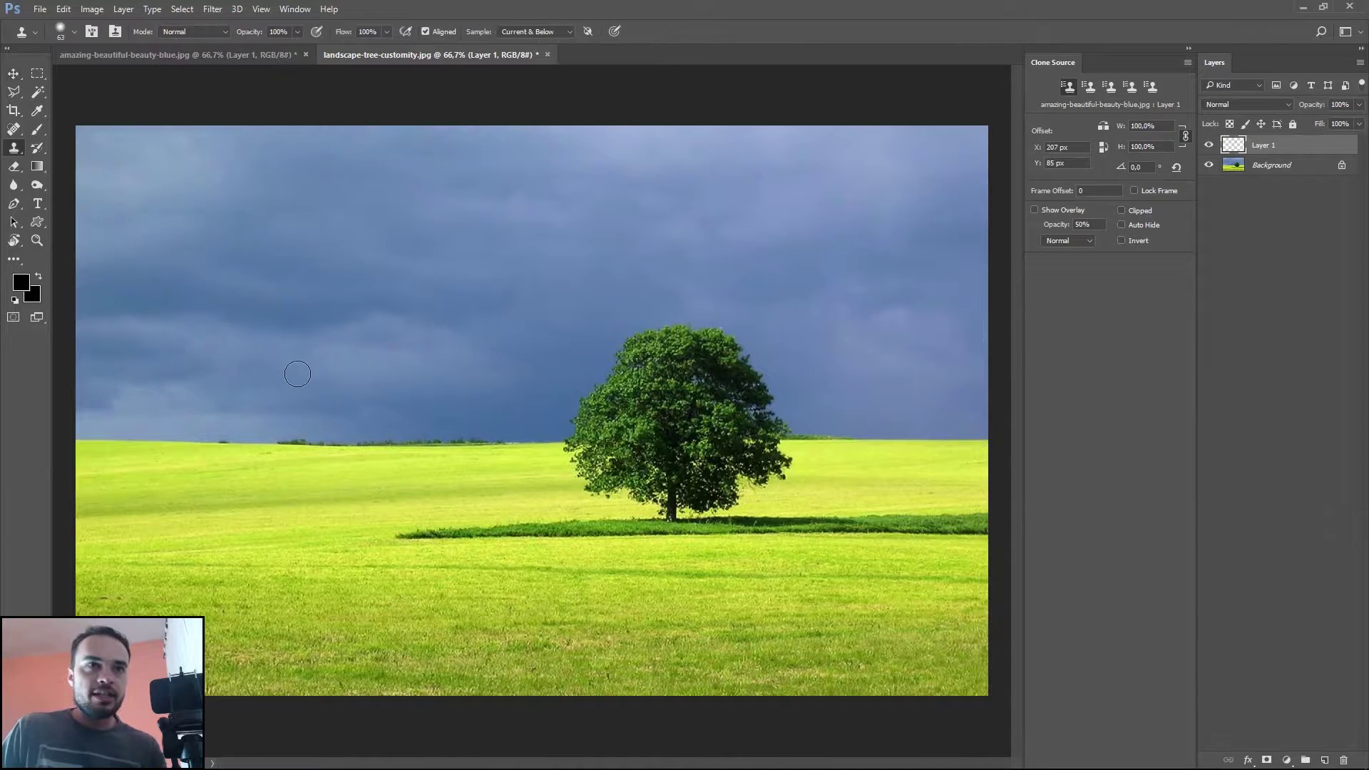
{"action": "left_click", "coordinate": [338, 388]}
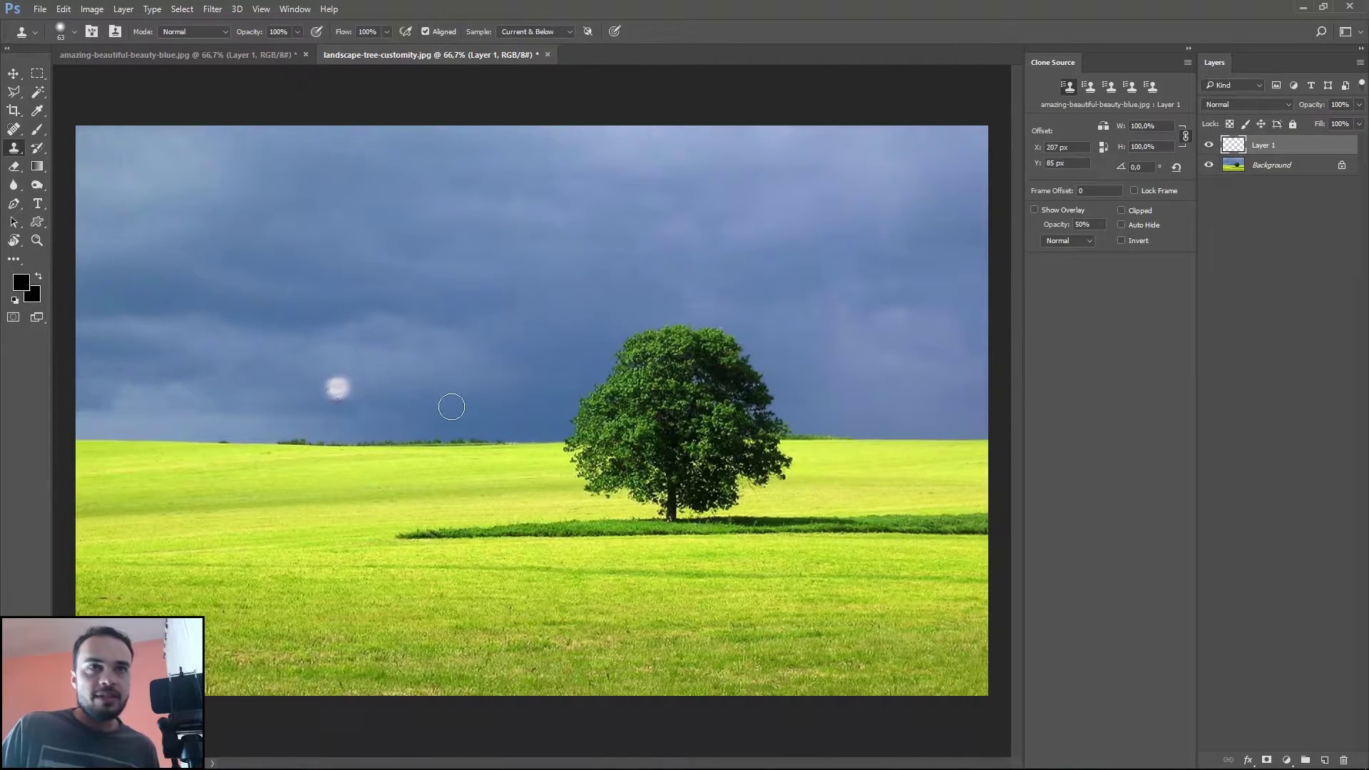
Enable the clone source overlay, trying blend modes before settling on Normal at 50% opacity.
{"action": "left_click", "coordinate": [1035, 210]}
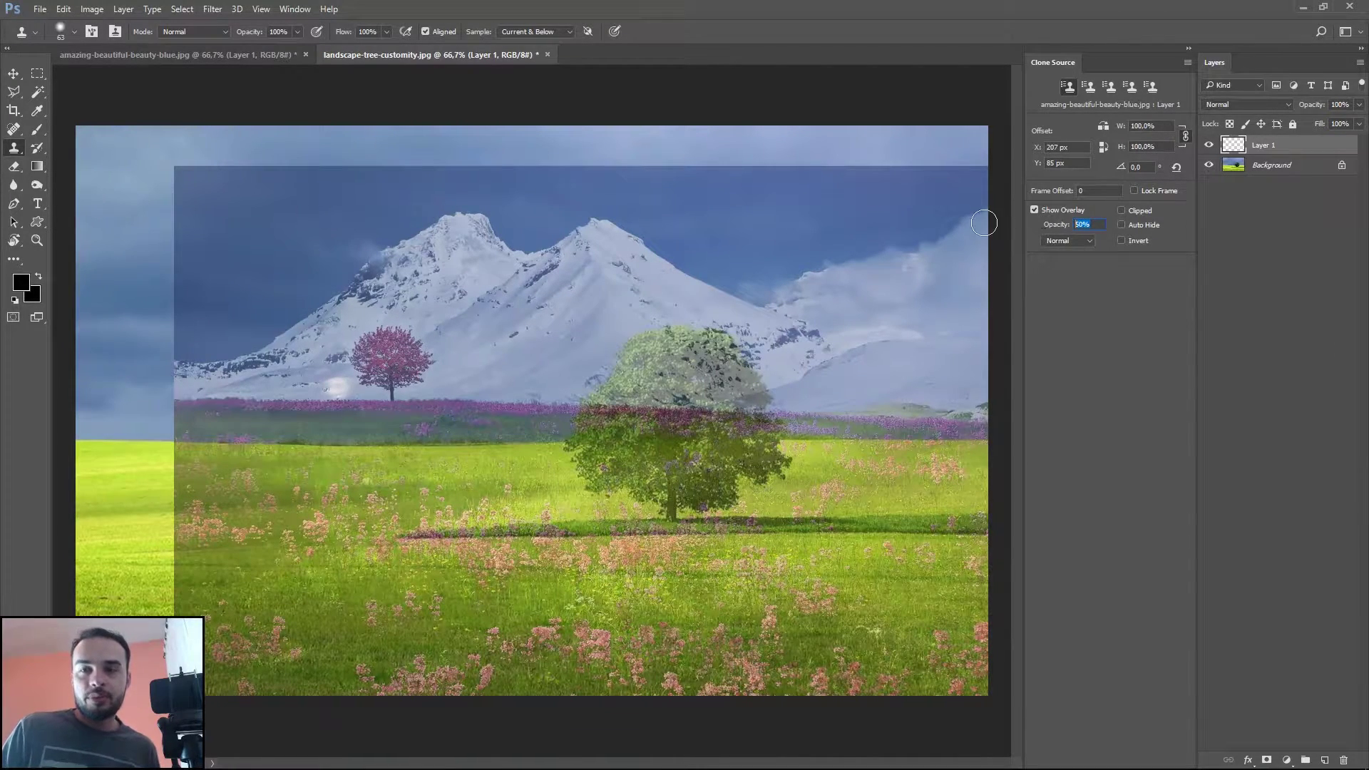
{"action": "type", "text": "100"}
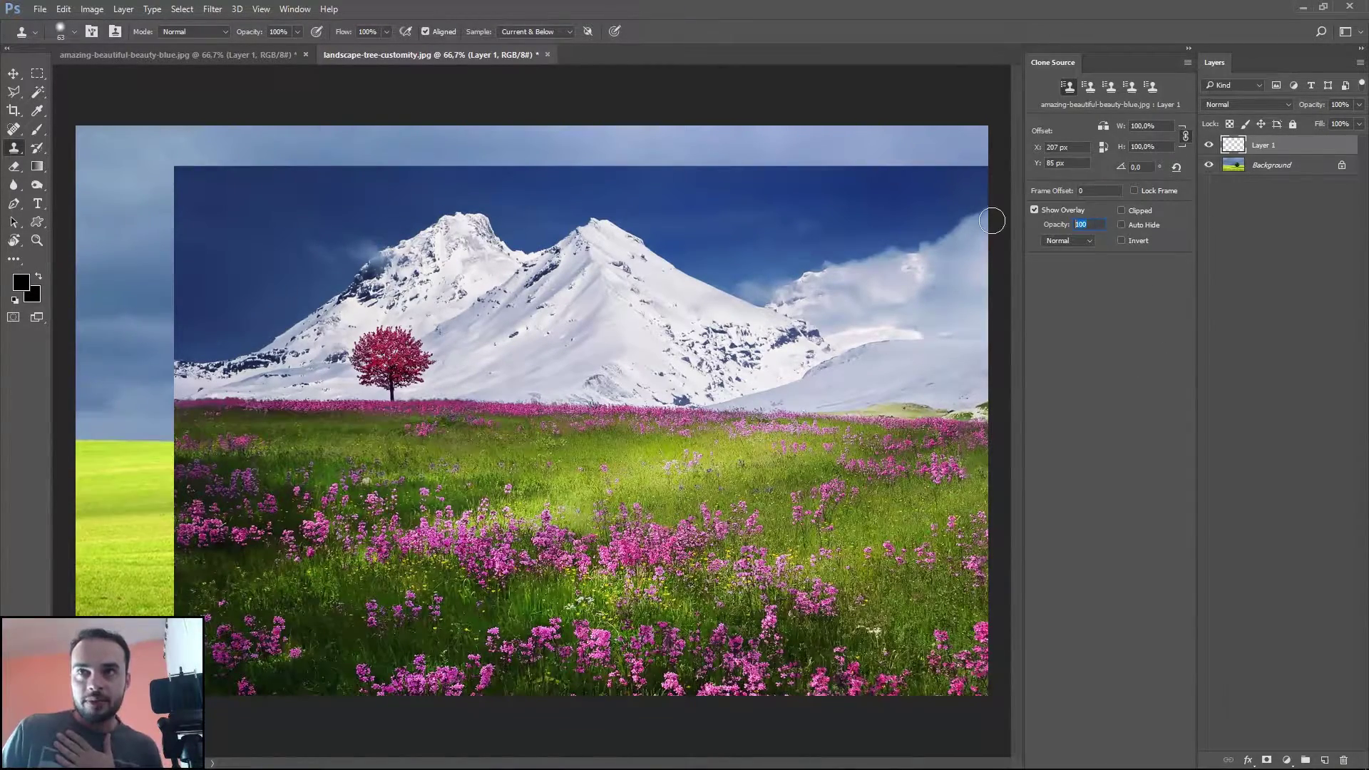
{"action": "type", "text": "50"}
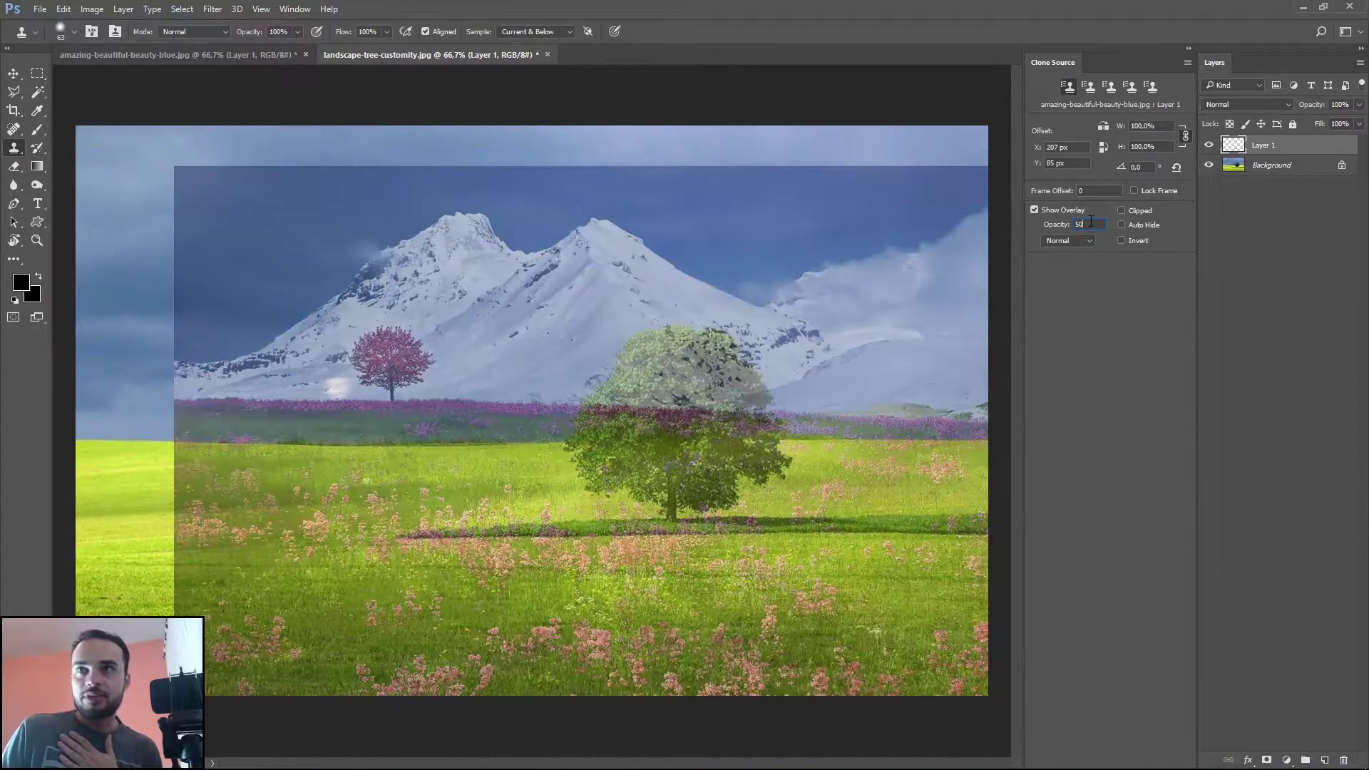
{"action": "type", "text": "100"}
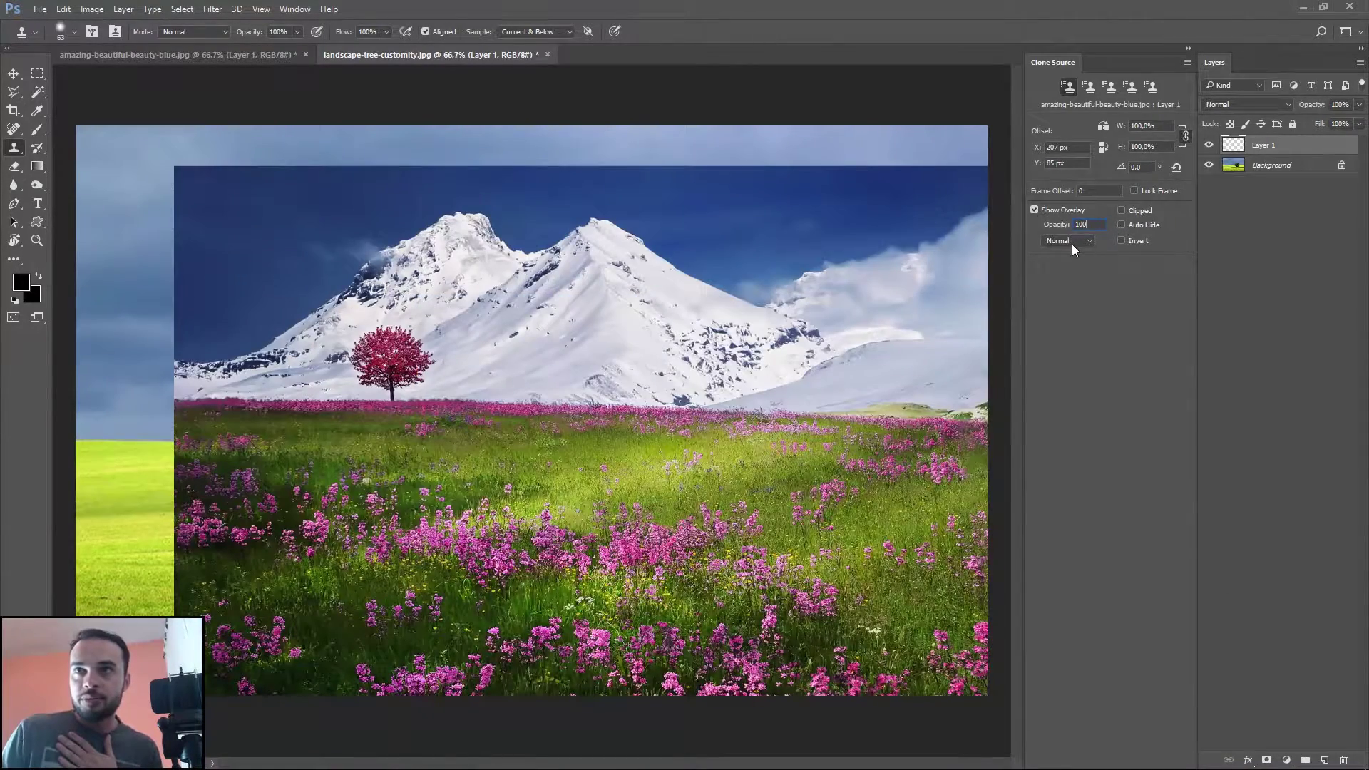
{"action": "left_click", "coordinate": [1081, 241]}
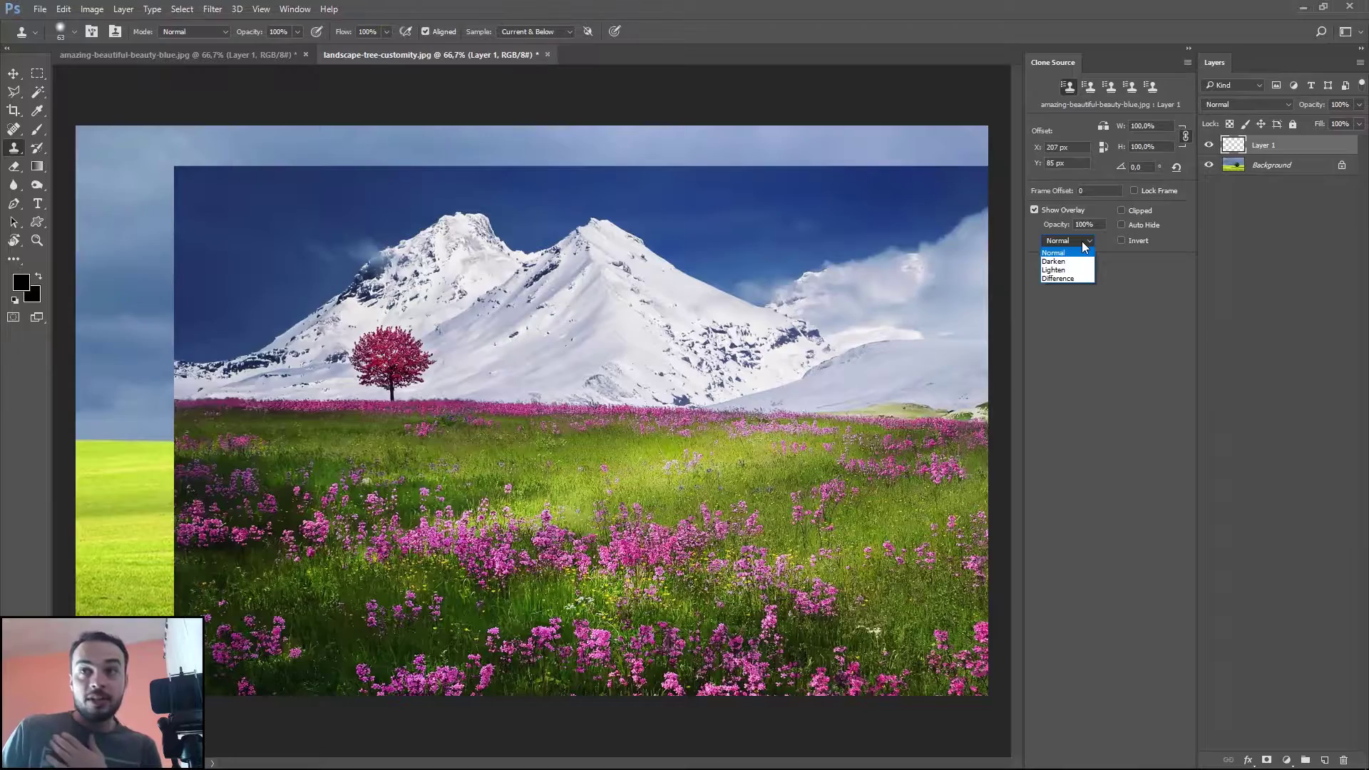
{"action": "left_click", "coordinate": [1075, 261]}
{"action": "left_click", "coordinate": [1080, 270]}
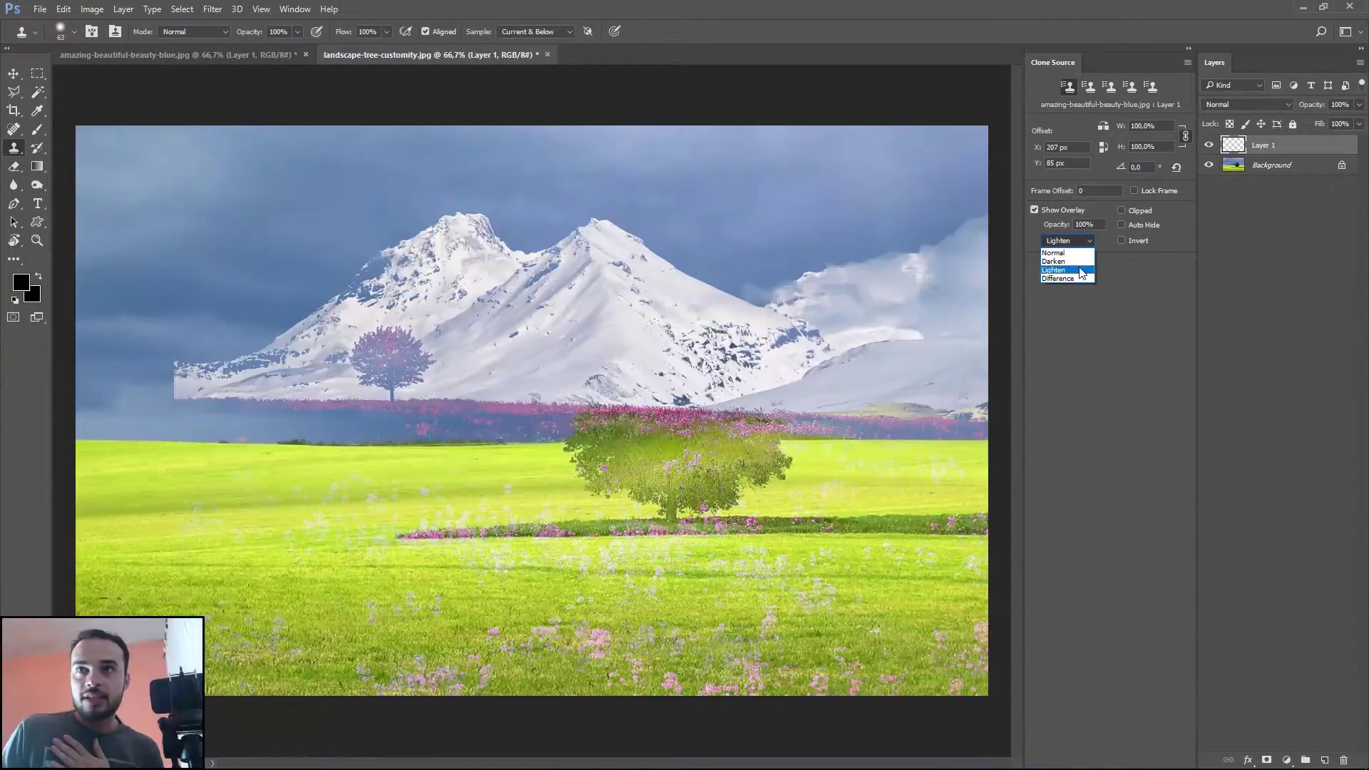
{"action": "key", "text": "Down"}
{"action": "left_click", "coordinate": [1067, 242]}
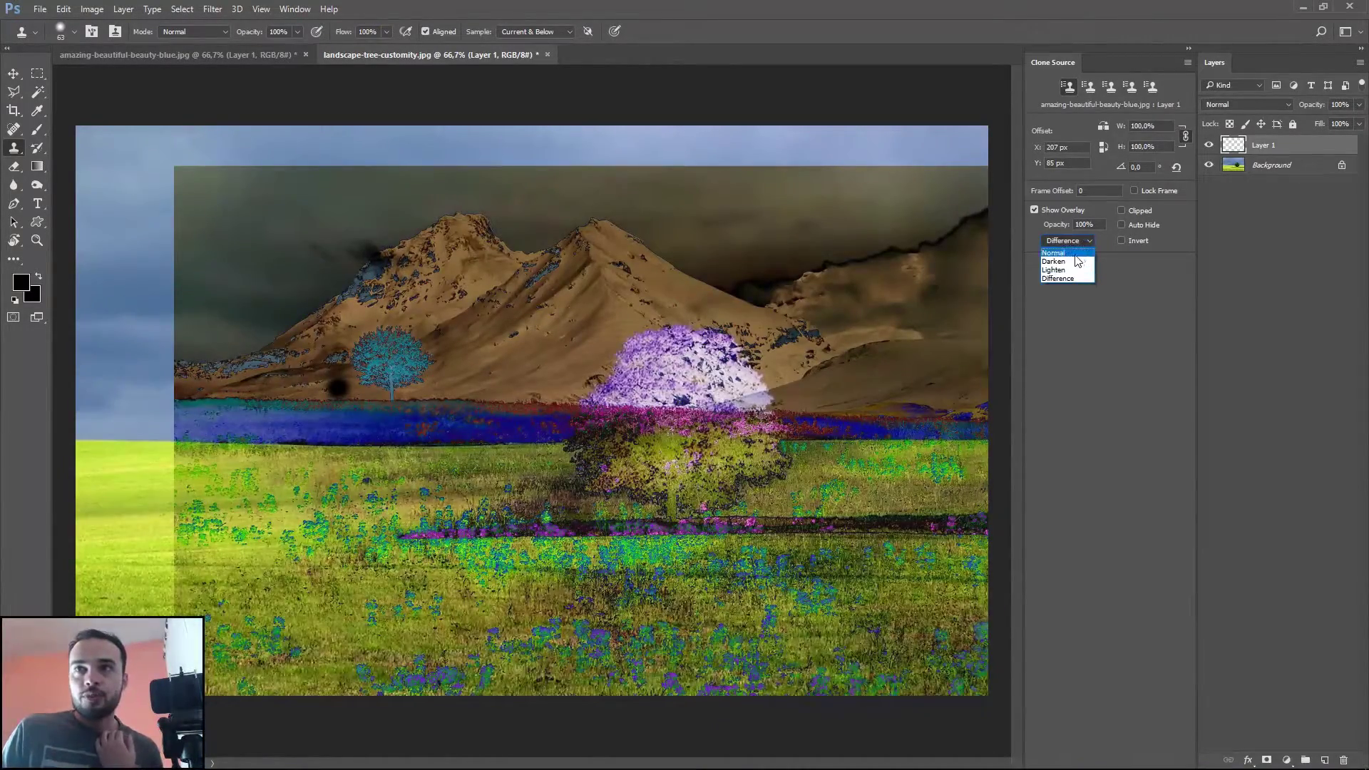
{"action": "left_click", "coordinate": [1068, 254]}
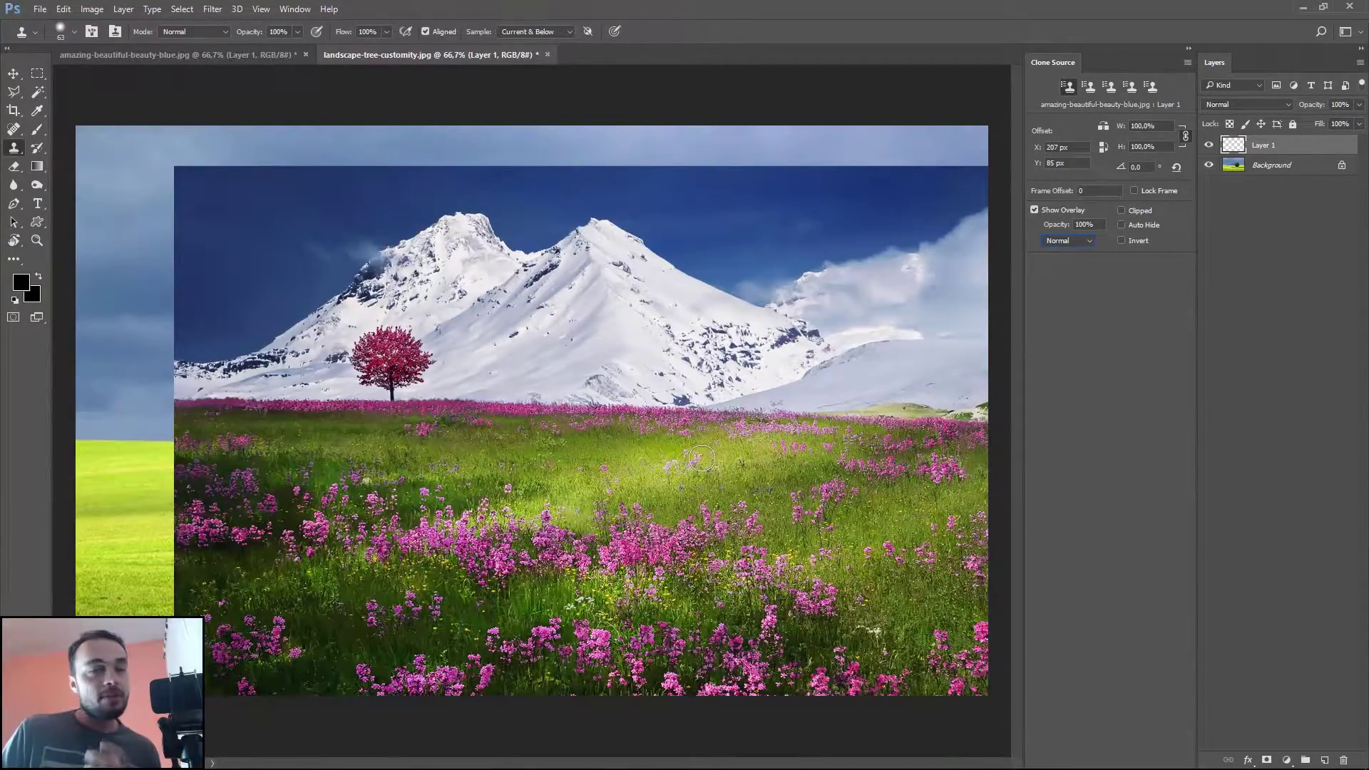
{"action": "double_click", "coordinate": [1084, 224]}
{"action": "type", "text": "50"}
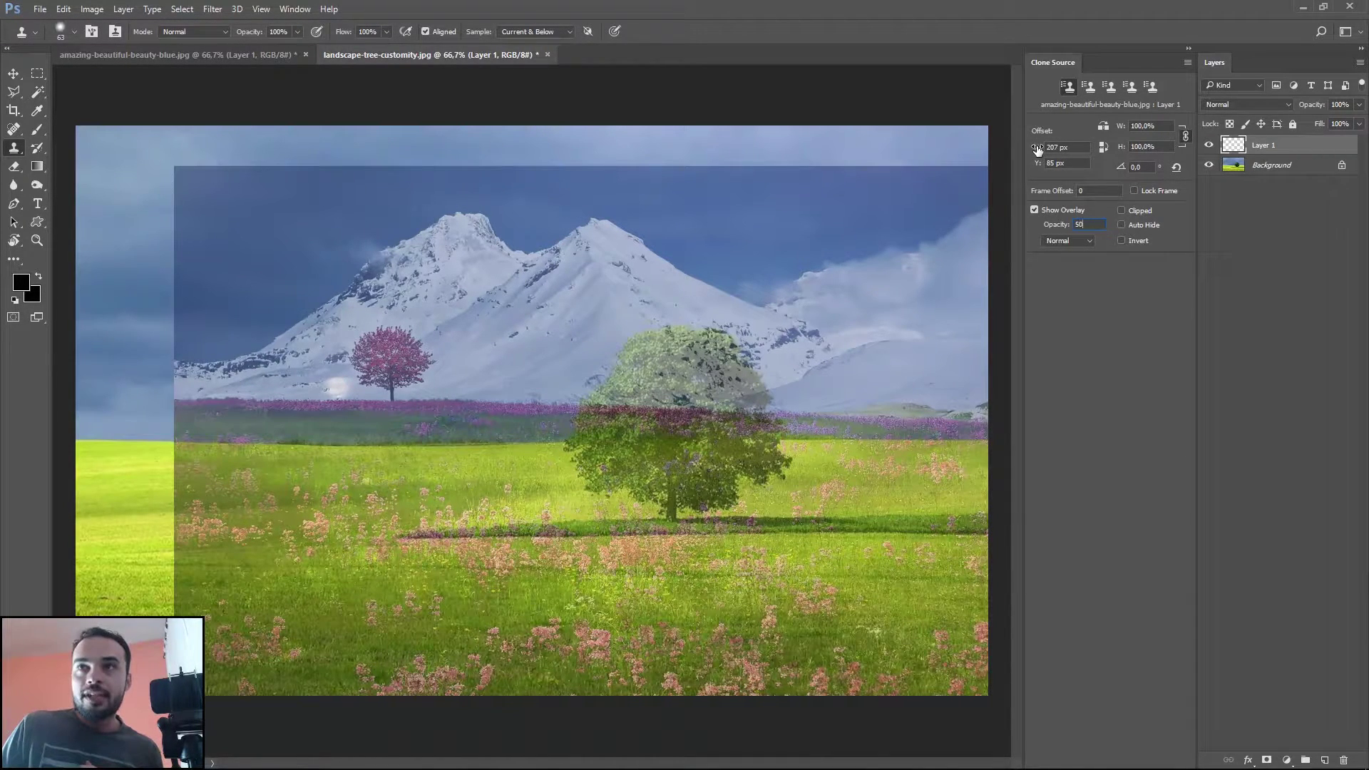
Align the clone offset, paint the pink tree left of the green tree, then hide the overlay.
{"action": "left_click_drag", "start_coordinate": [1040, 148], "coordinate": [1017, 149]}
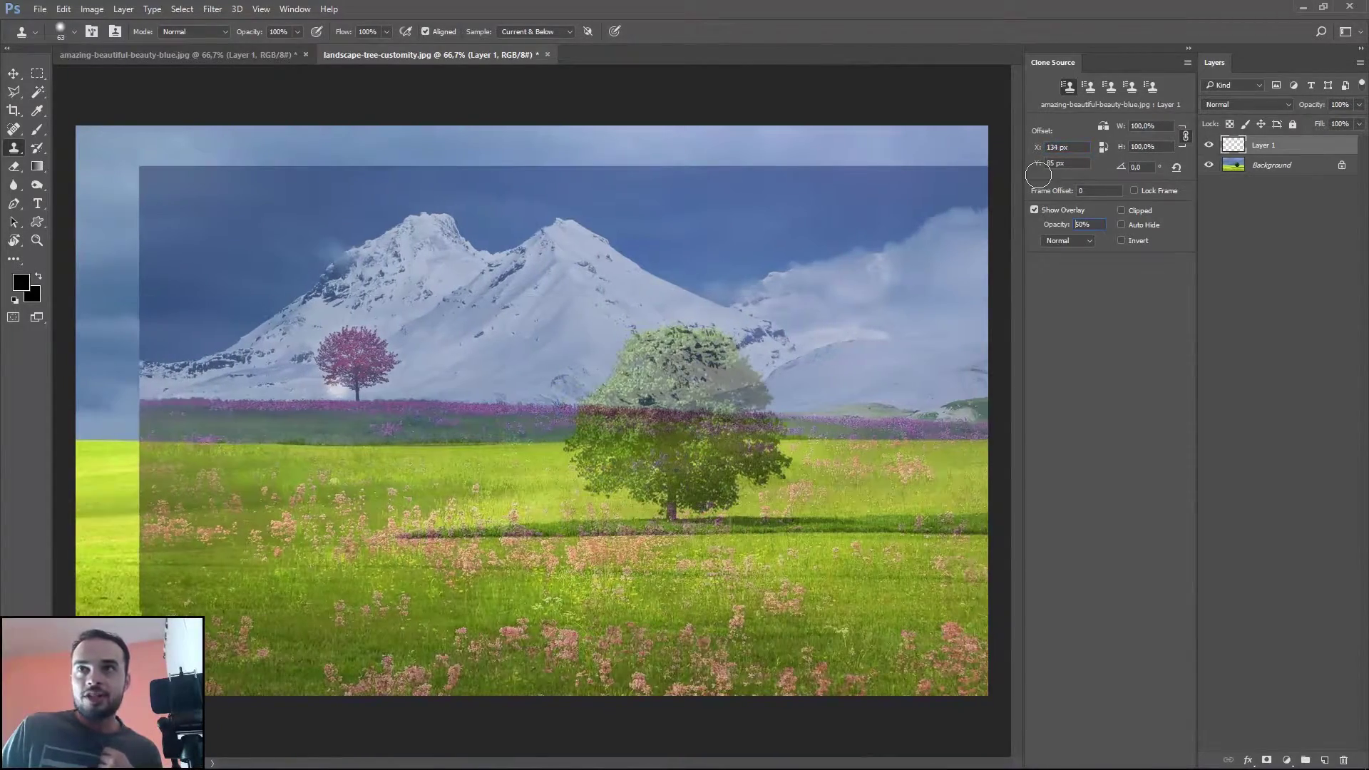
{"action": "mouse_move", "coordinate": [1017, 150]}
{"action": "left_mouse_down"}
{"action": "mouse_move", "coordinate": [984, 150]}
{"action": "mouse_move", "coordinate": [1108, 158]}
{"action": "mouse_move", "coordinate": [1034, 147]}
{"action": "left_mouse_up"}
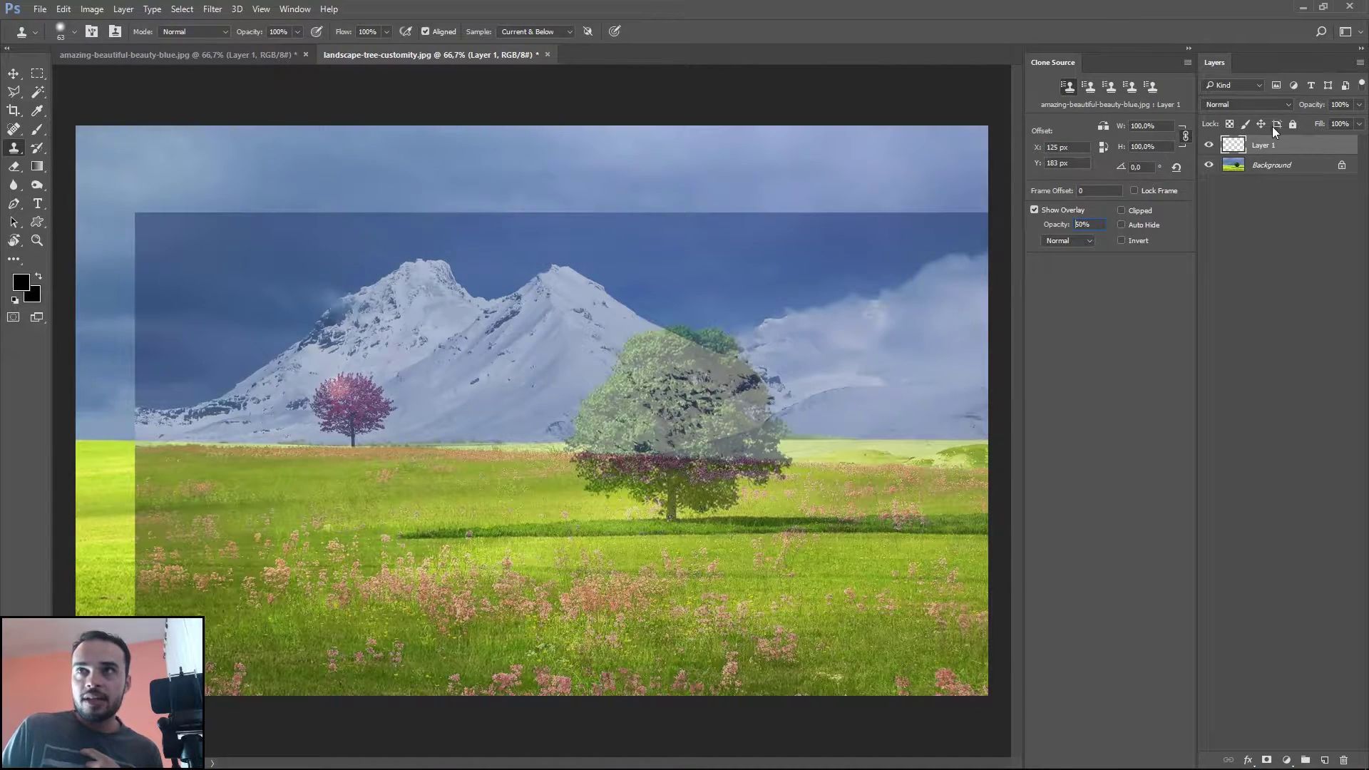
{"action": "mouse_move", "coordinate": [349, 411]}
{"action": "left_mouse_down"}
{"action": "mouse_move", "coordinate": [352, 442]}
{"action": "mouse_move", "coordinate": [385, 409]}
{"action": "mouse_move", "coordinate": [372, 393]}
{"action": "mouse_move", "coordinate": [355, 407]}
{"action": "left_mouse_up"}
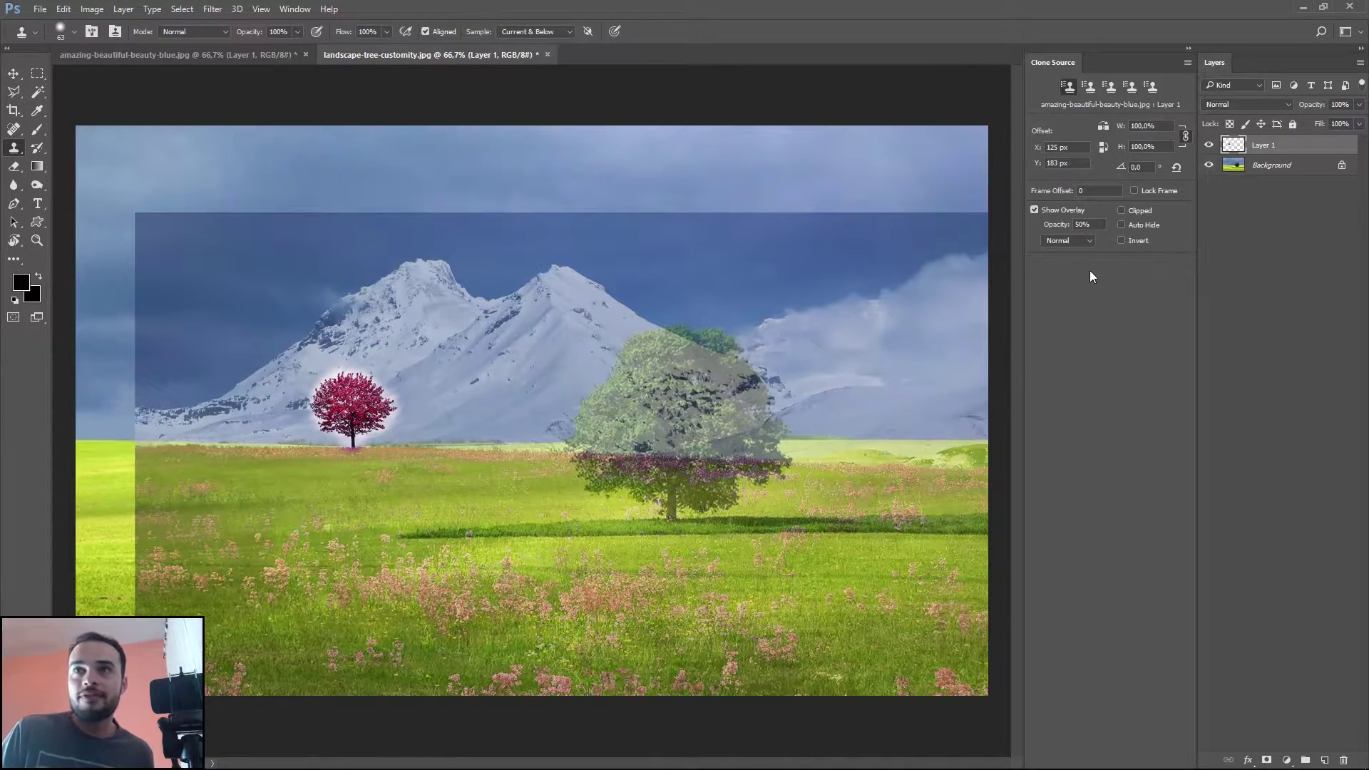
{"action": "left_click", "coordinate": [1035, 210]}
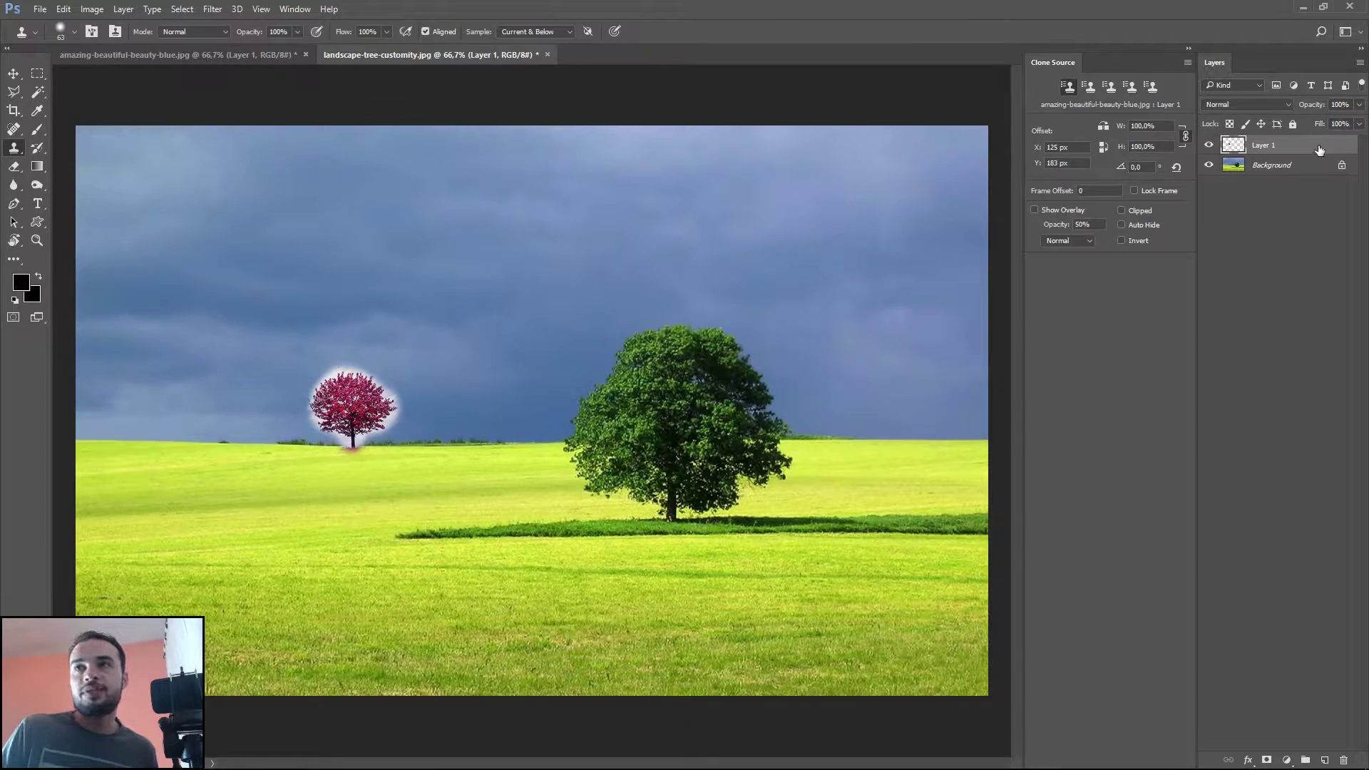
Delete the pink-tree layer, reset the clone offset to zero, and sample the tree landscape.
{"action": "left_click_drag", "start_coordinate": [1320, 149], "coordinate": [1347, 757]}
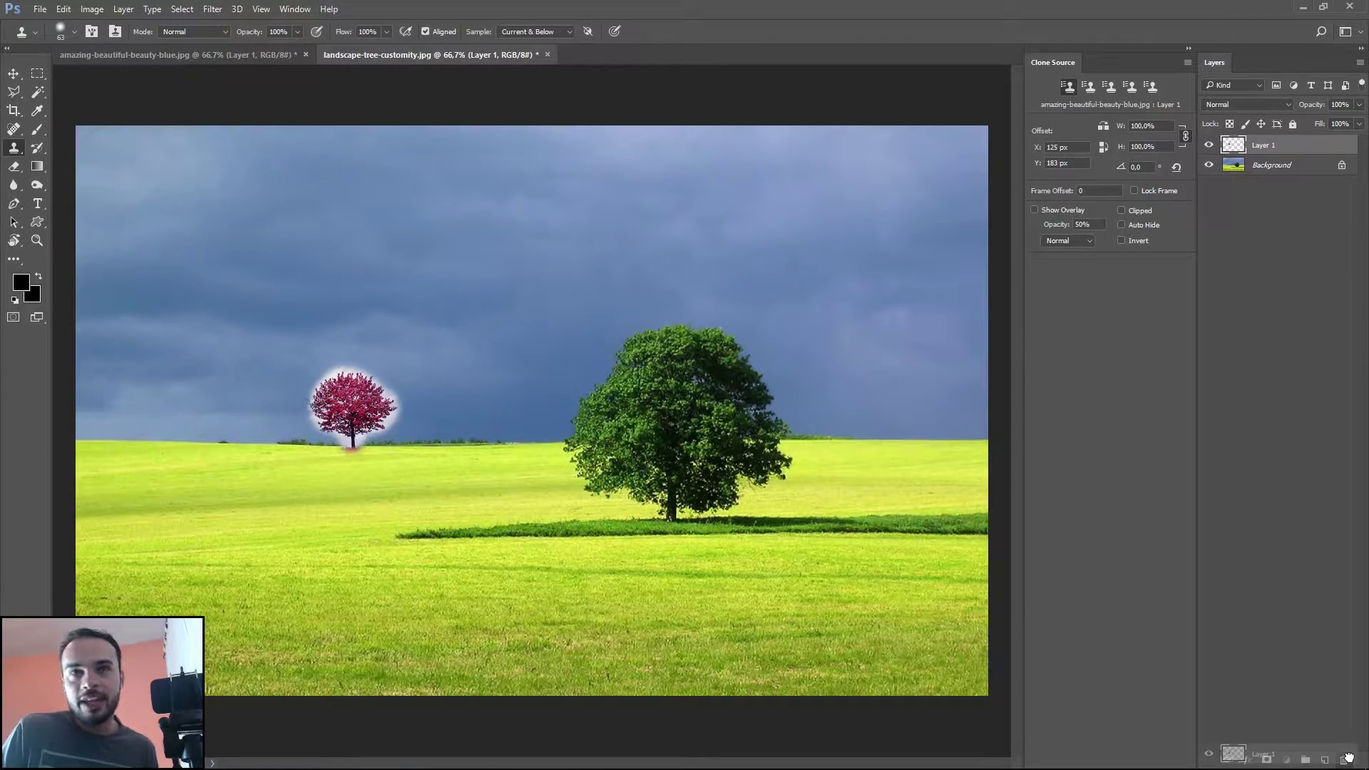
{"action": "left_click_drag", "start_coordinate": [1347, 757], "coordinate": [1348, 758]}
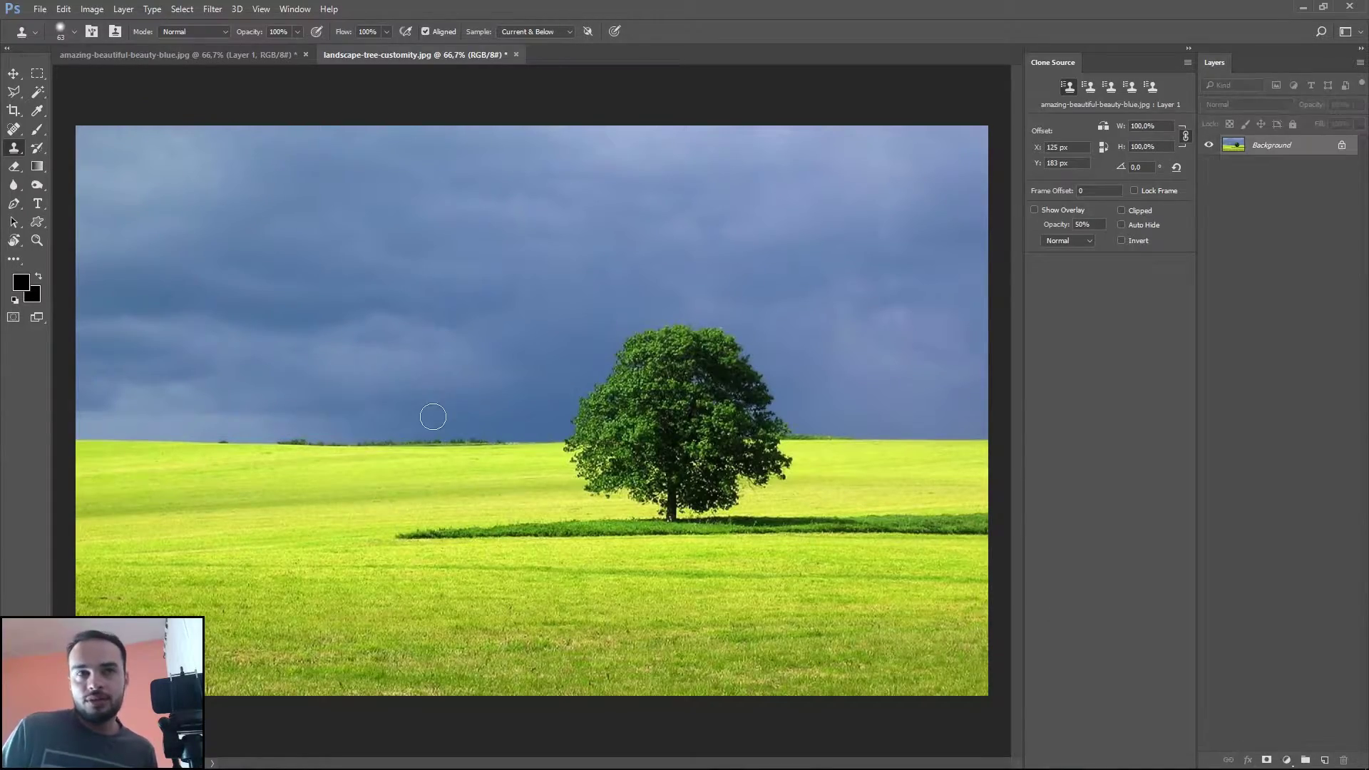
{"action": "left_click", "coordinate": [216, 51]}
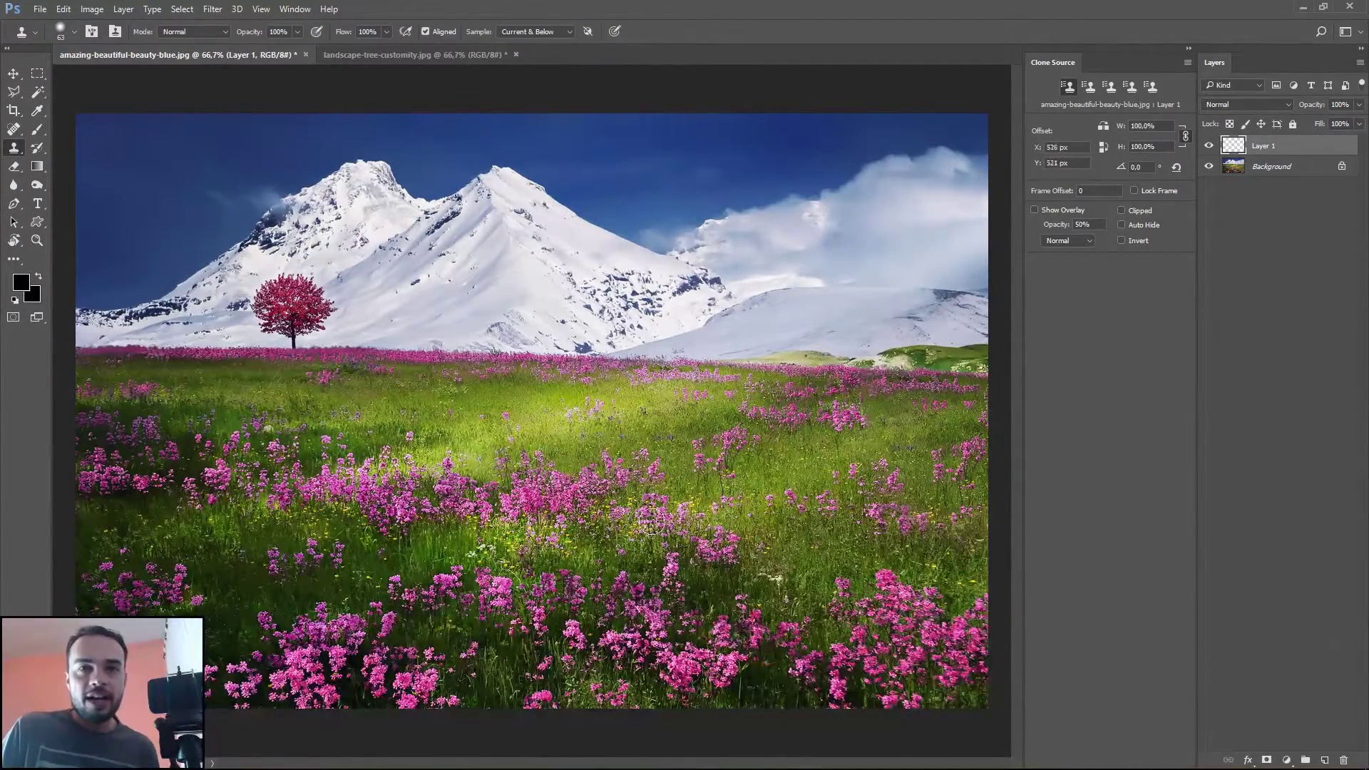
{"action": "left_click", "coordinate": [404, 54]}
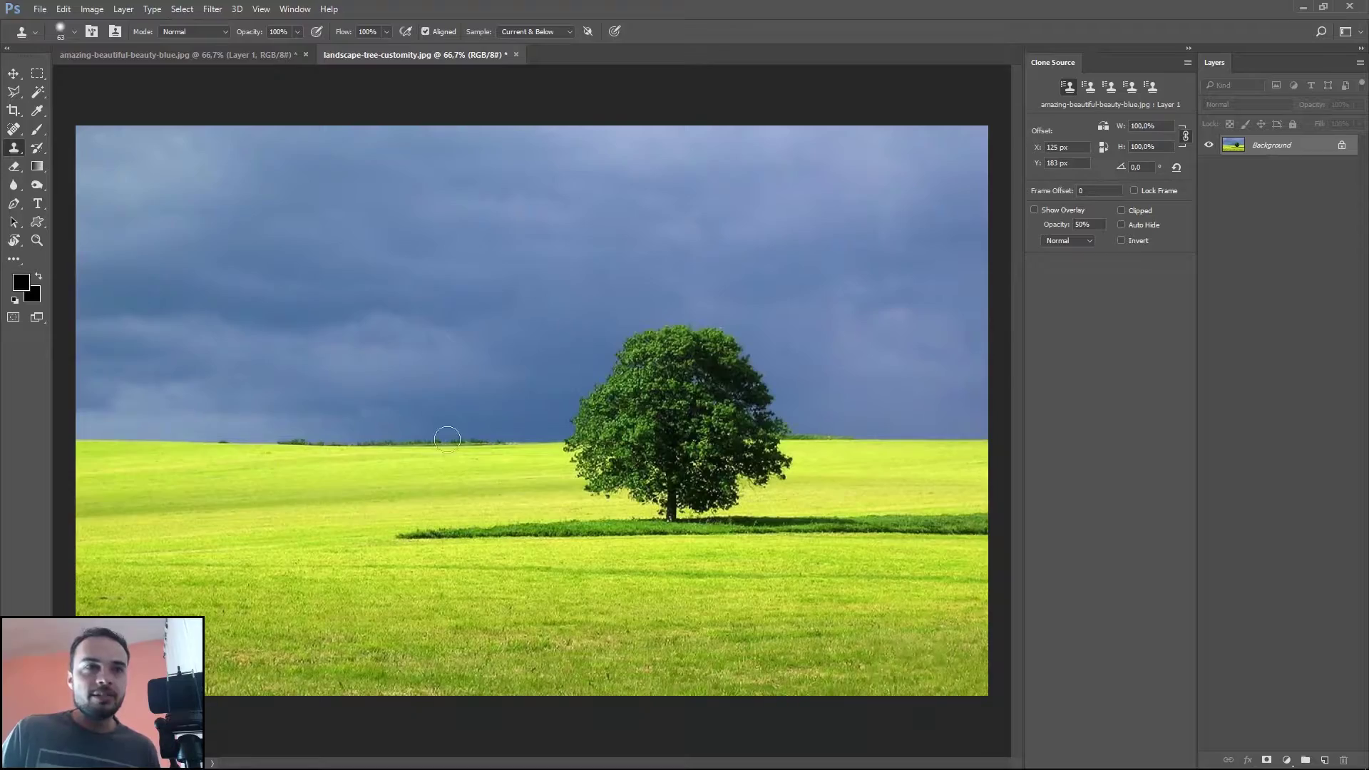
{"action": "left_click", "coordinate": [177, 56]}
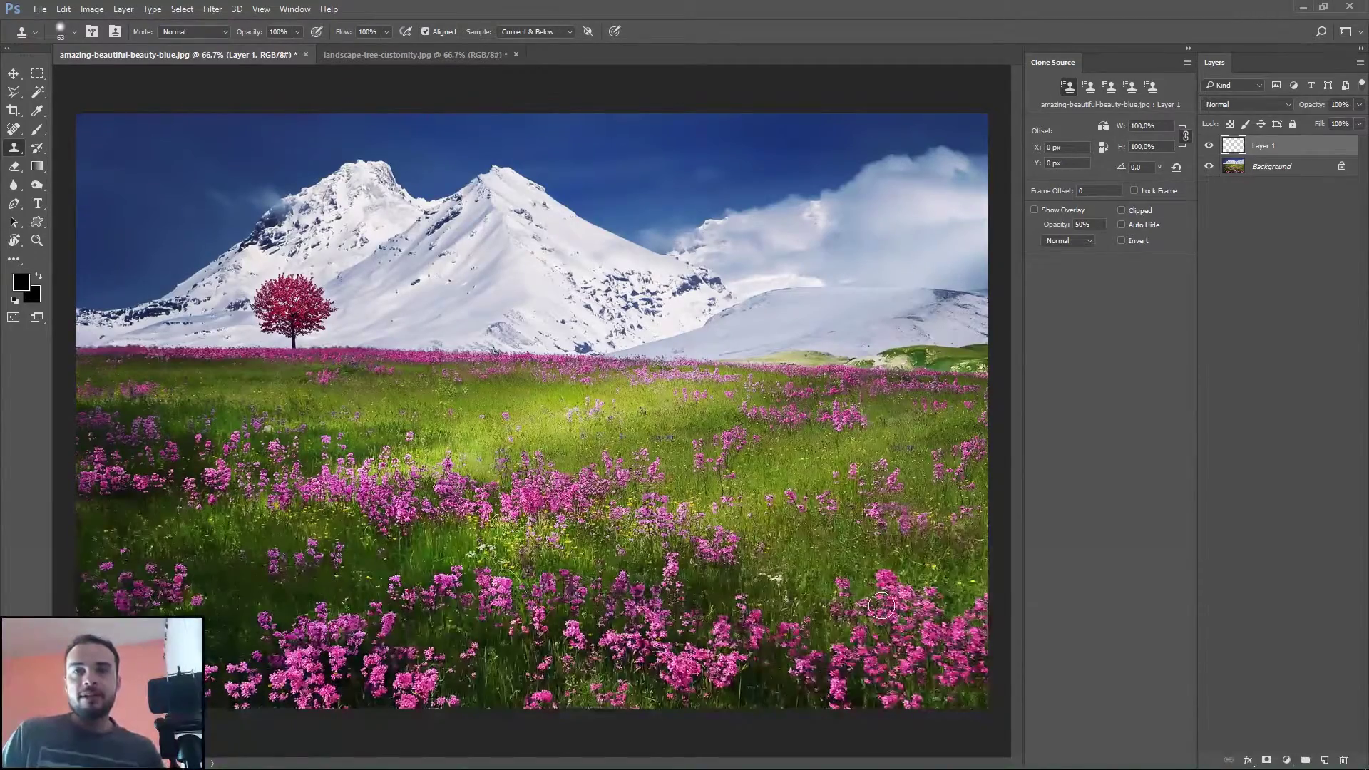
{"action": "left_click", "coordinate": [1088, 87]}
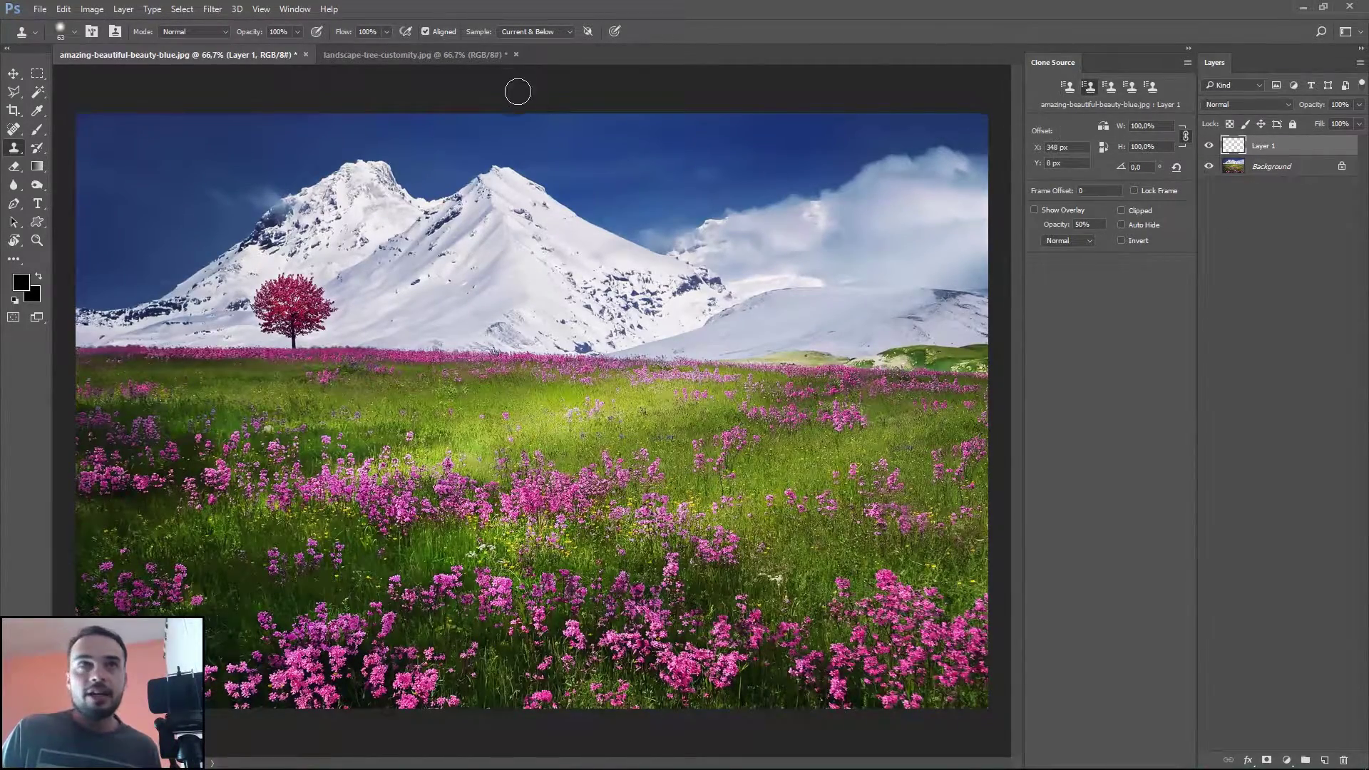
{"action": "left_click", "coordinate": [414, 57]}
{"action": "left_click", "coordinate": [673, 423], "text": "alt"}
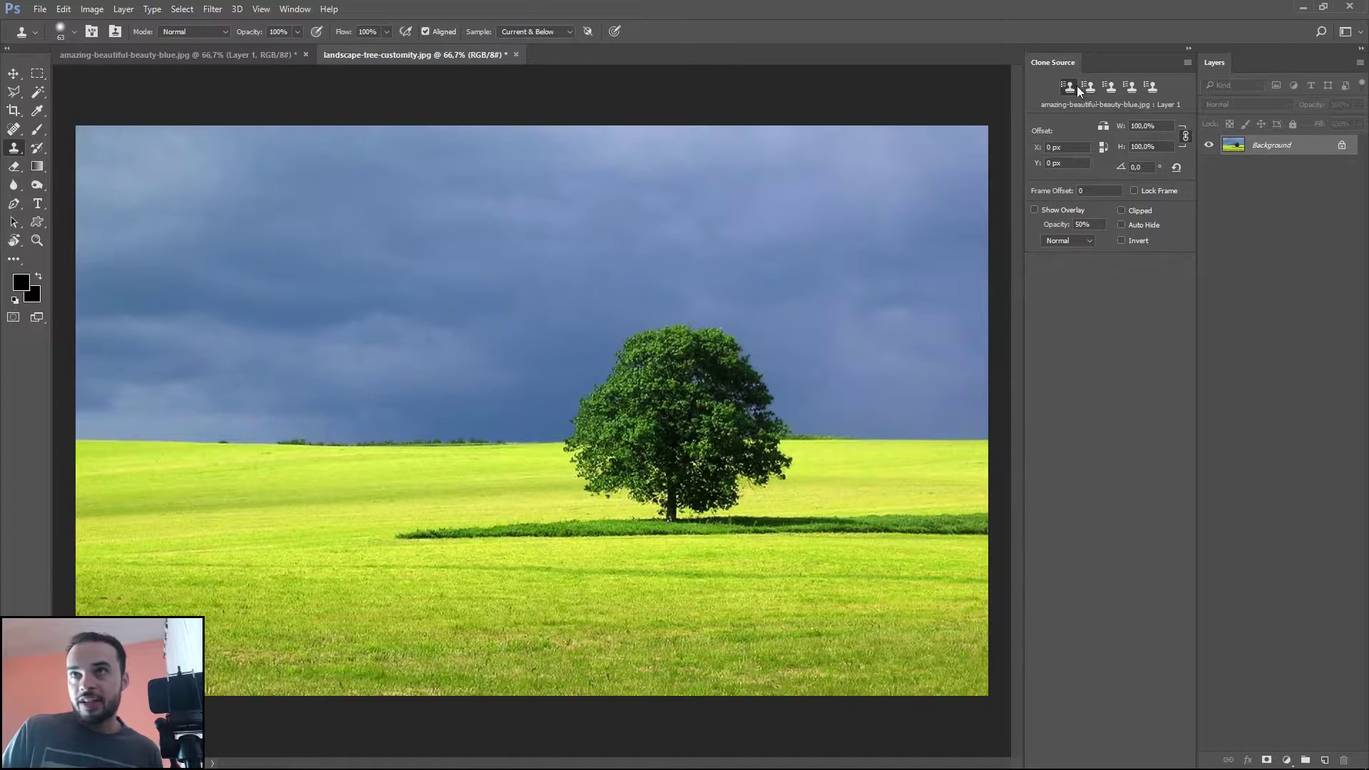
Add a new layer and name it Jardim.
{"action": "left_click", "coordinate": [1325, 760]}
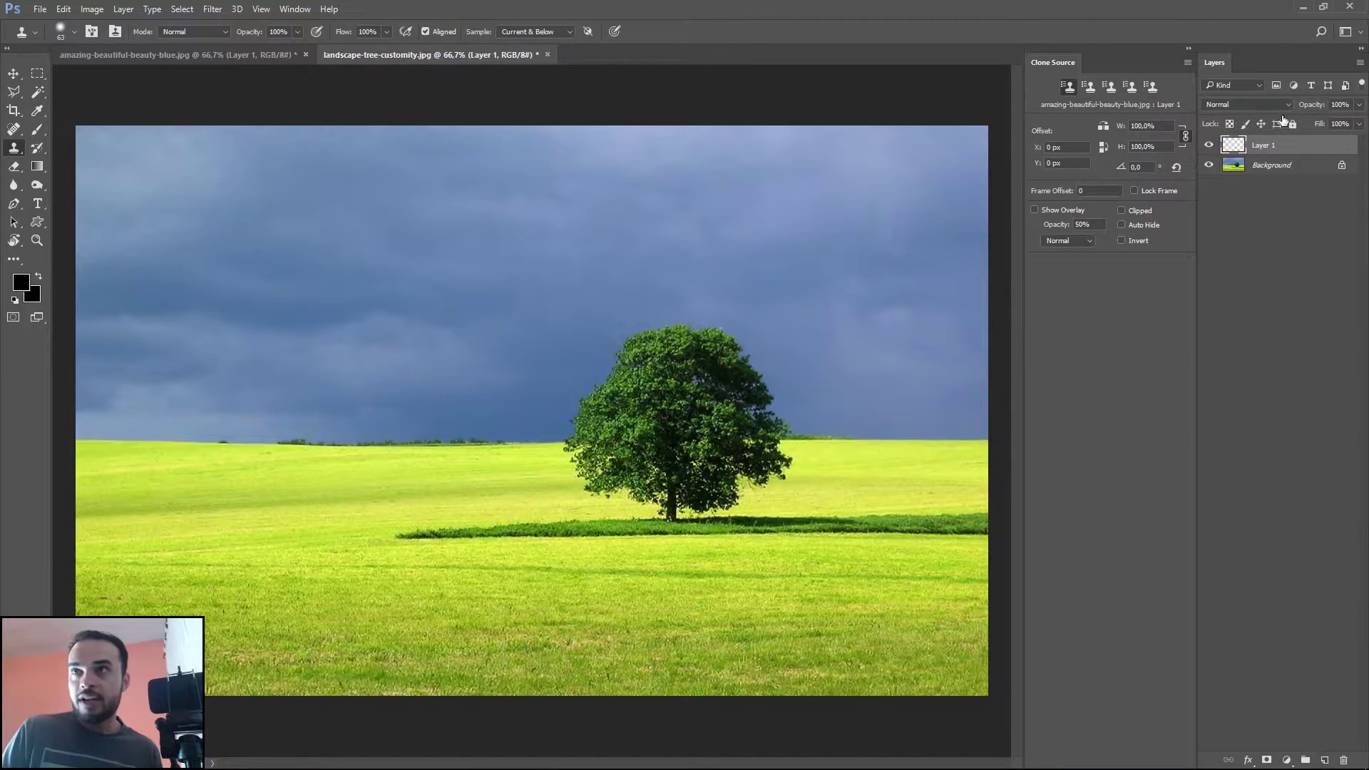
{"action": "double_click", "coordinate": [1263, 146]}
{"action": "type", "text": "Jard"}
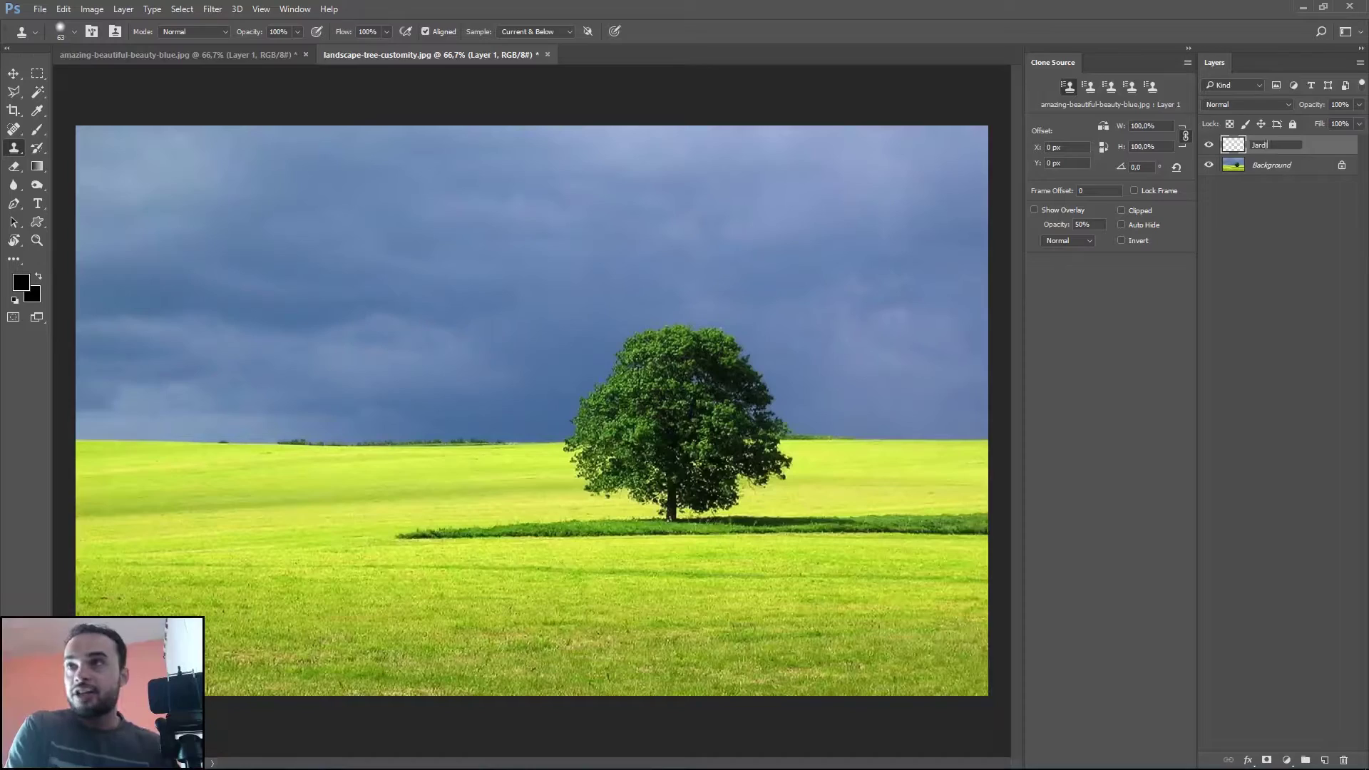
{"action": "type", "text": "im"}
{"action": "key", "text": "Return"}
Shift the flower source horizontally using the overlay, then stamp pink flowers across the foreground grass.
{"action": "left_click", "coordinate": [1034, 210]}
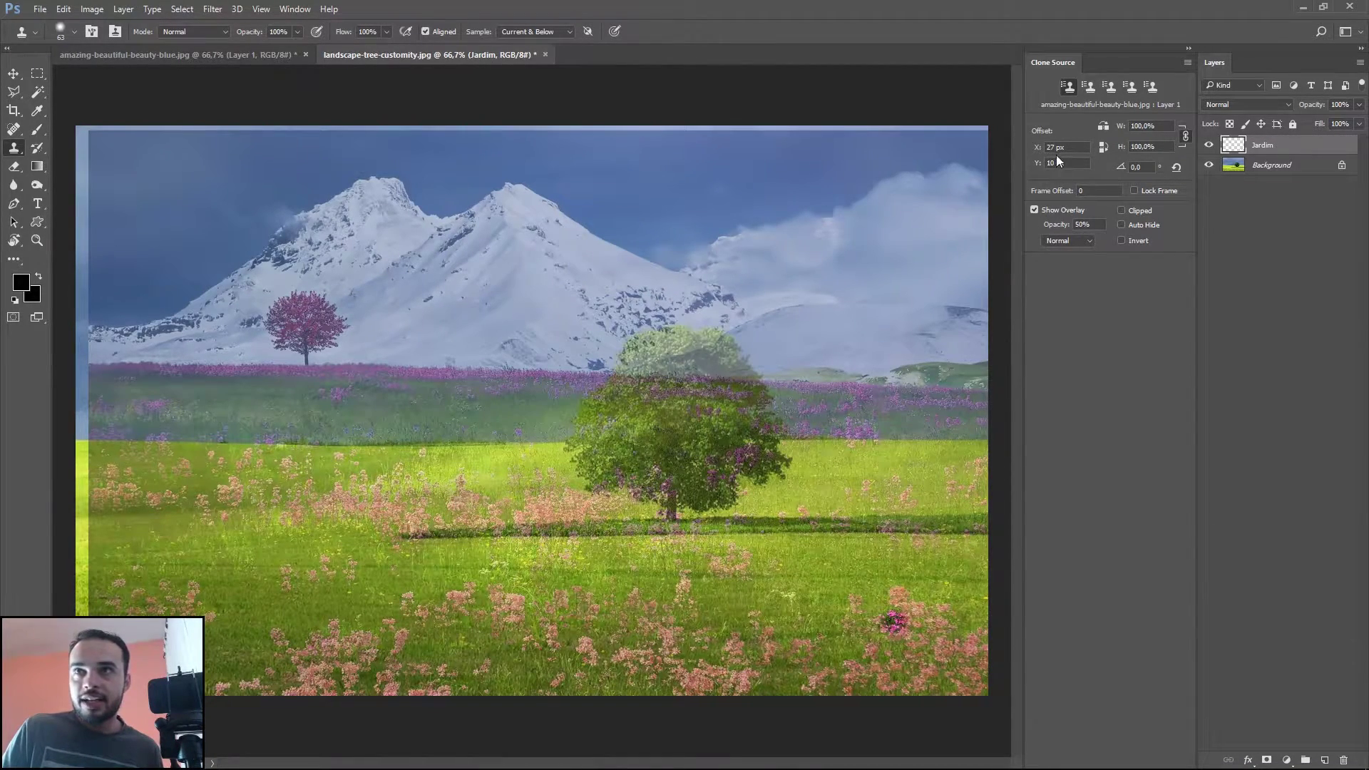
{"action": "mouse_move", "coordinate": [1038, 147]}
{"action": "left_mouse_down"}
{"action": "mouse_move", "coordinate": [998, 157]}
{"action": "mouse_move", "coordinate": [1020, 164]}
{"action": "mouse_move", "coordinate": [995, 158]}
{"action": "left_mouse_up"}
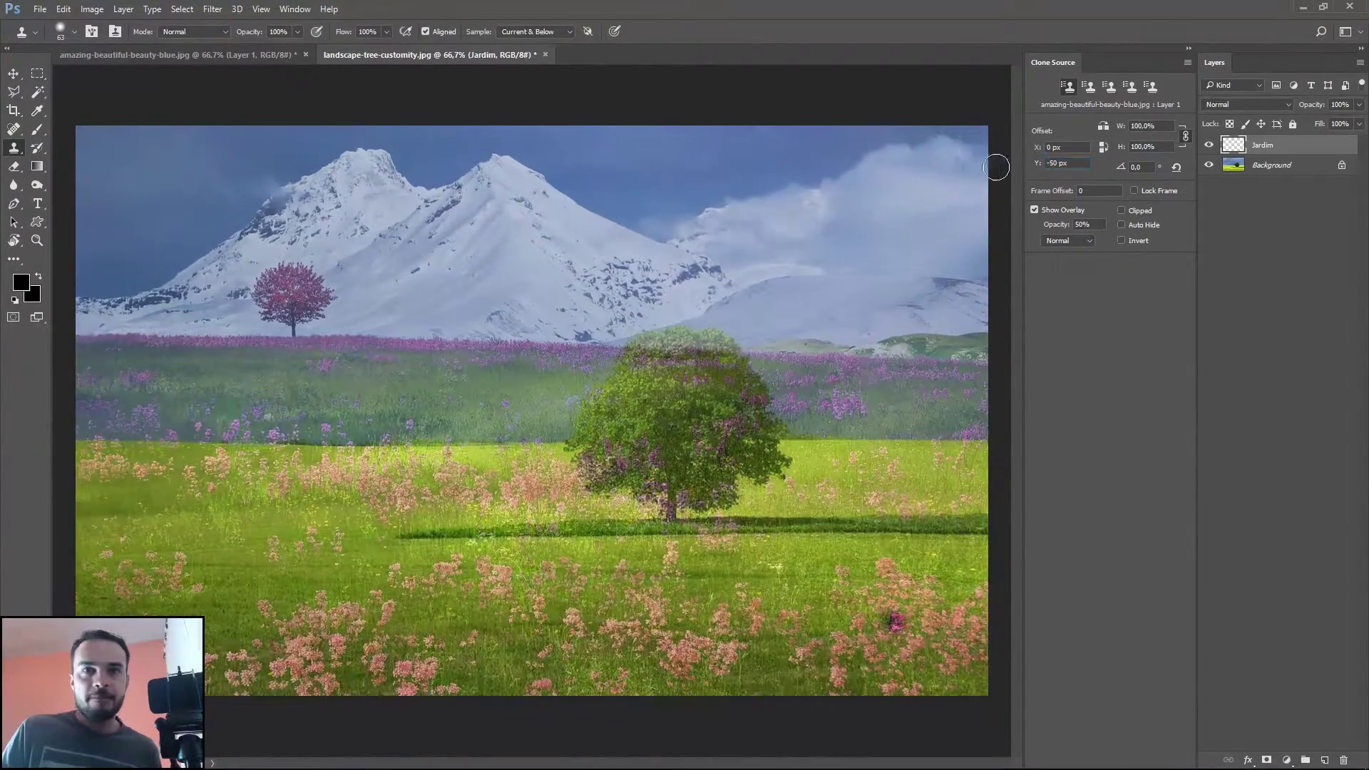
{"action": "left_click", "coordinate": [1035, 210]}
{"action": "mouse_move", "coordinate": [895, 621]}
{"action": "left_mouse_down"}
{"action": "mouse_move", "coordinate": [839, 615]}
{"action": "mouse_move", "coordinate": [870, 629]}
{"action": "mouse_move", "coordinate": [925, 592]}
{"action": "mouse_move", "coordinate": [856, 542]}
{"action": "mouse_move", "coordinate": [1008, 565]}
{"action": "mouse_move", "coordinate": [972, 626]}
{"action": "mouse_move", "coordinate": [853, 687]}
{"action": "mouse_move", "coordinate": [65, 585]}
{"action": "mouse_move", "coordinate": [984, 556]}
{"action": "mouse_move", "coordinate": [138, 580]}
{"action": "mouse_move", "coordinate": [437, 711]}
{"action": "left_mouse_up"}
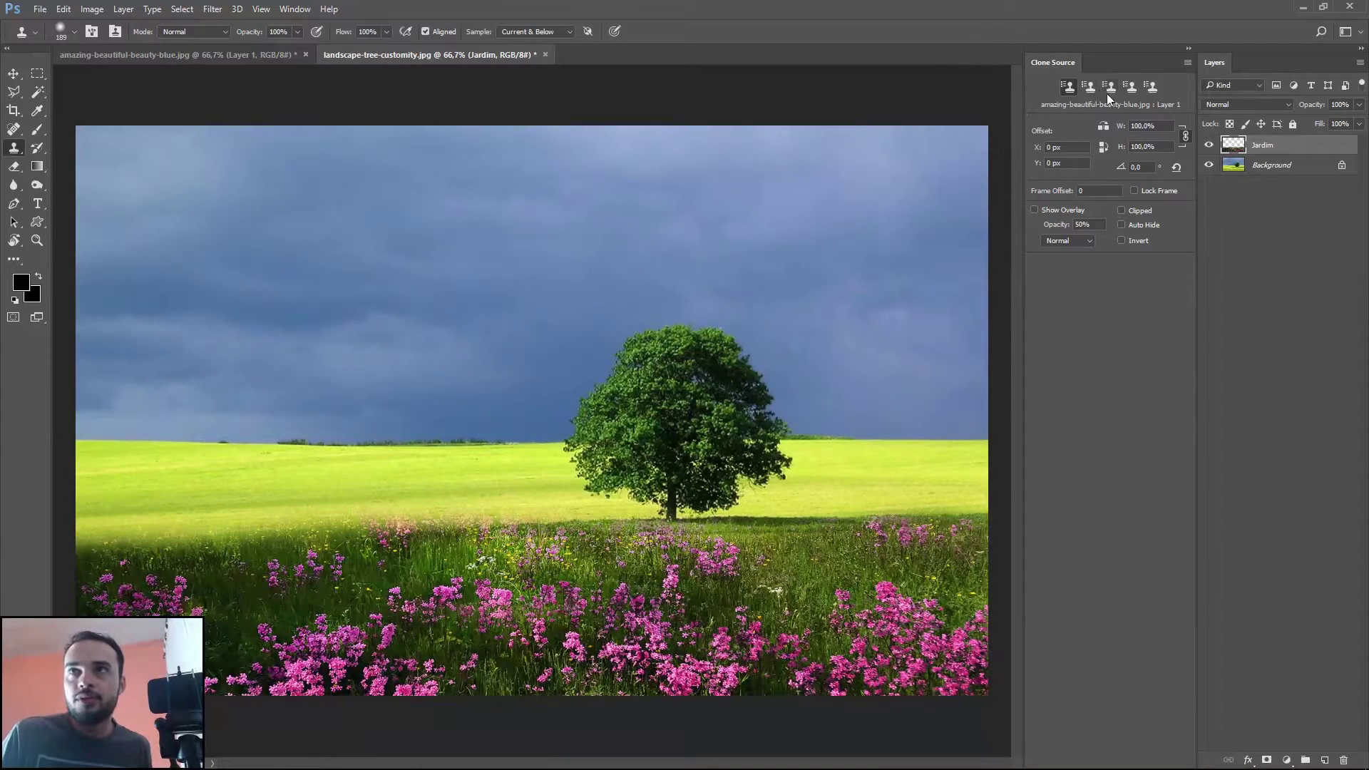
Select the second source slot, add a layer below Jardim, and stamp a first tree patch at left.
{"action": "left_click", "coordinate": [1090, 87]}
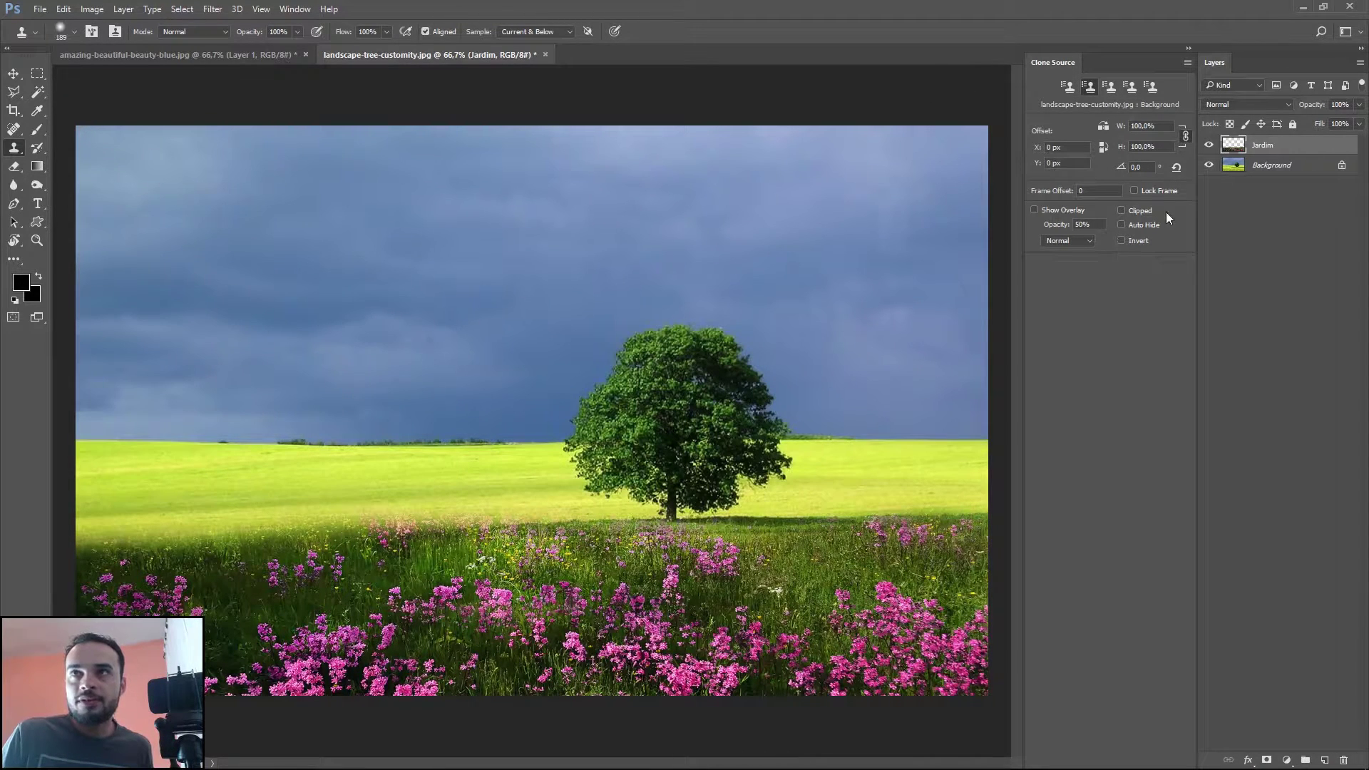
{"action": "left_click", "coordinate": [1324, 760]}
{"action": "left_click_drag", "start_coordinate": [1276, 144], "coordinate": [1284, 171]}
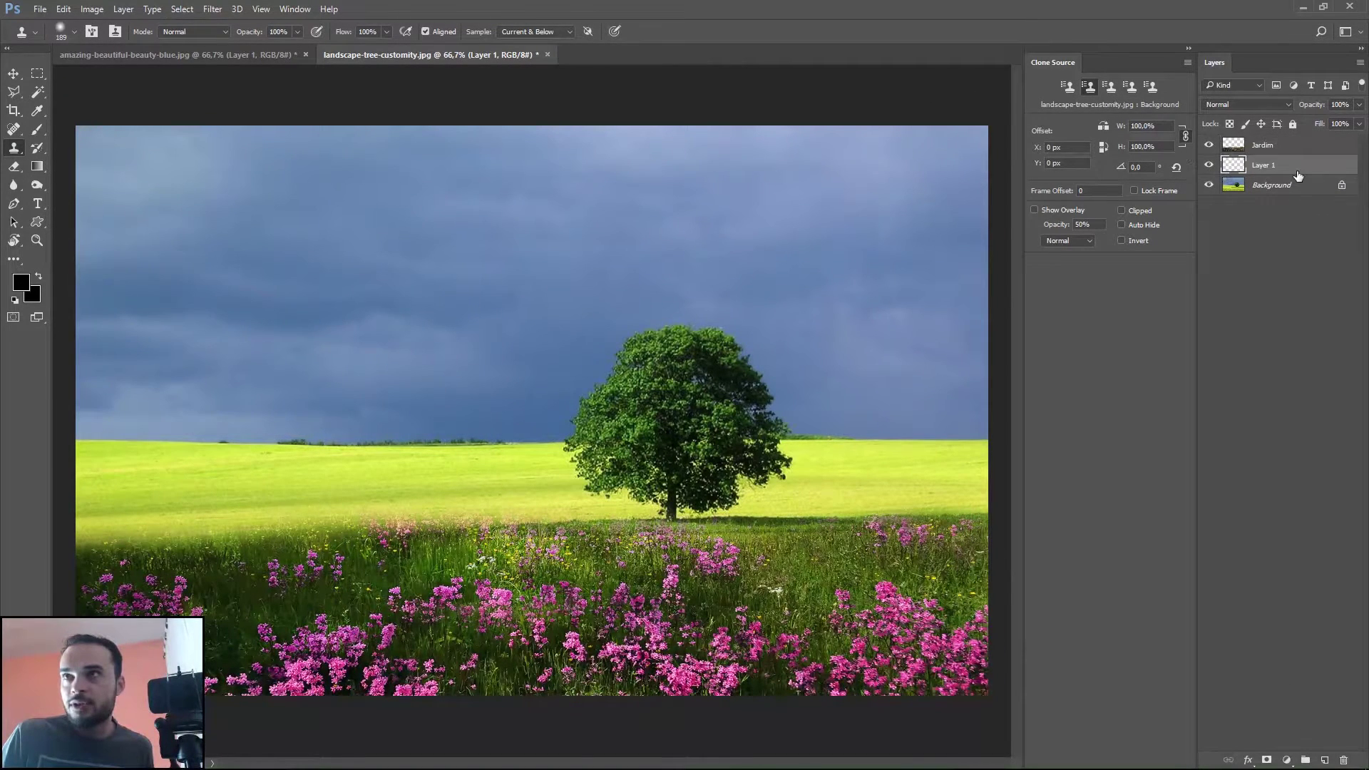
{"action": "left_click", "coordinate": [1035, 209]}
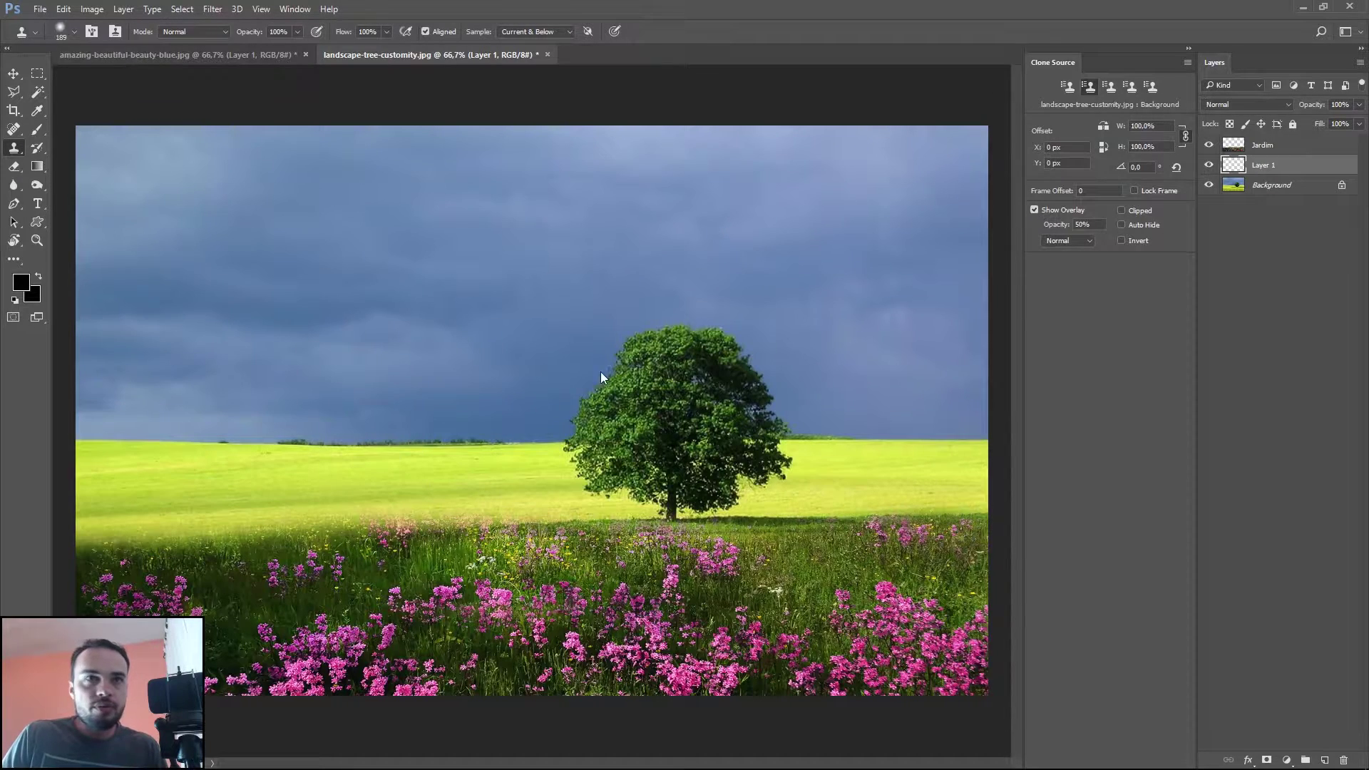
{"action": "left_click", "coordinate": [1034, 209]}
{"action": "left_click", "coordinate": [223, 450]}
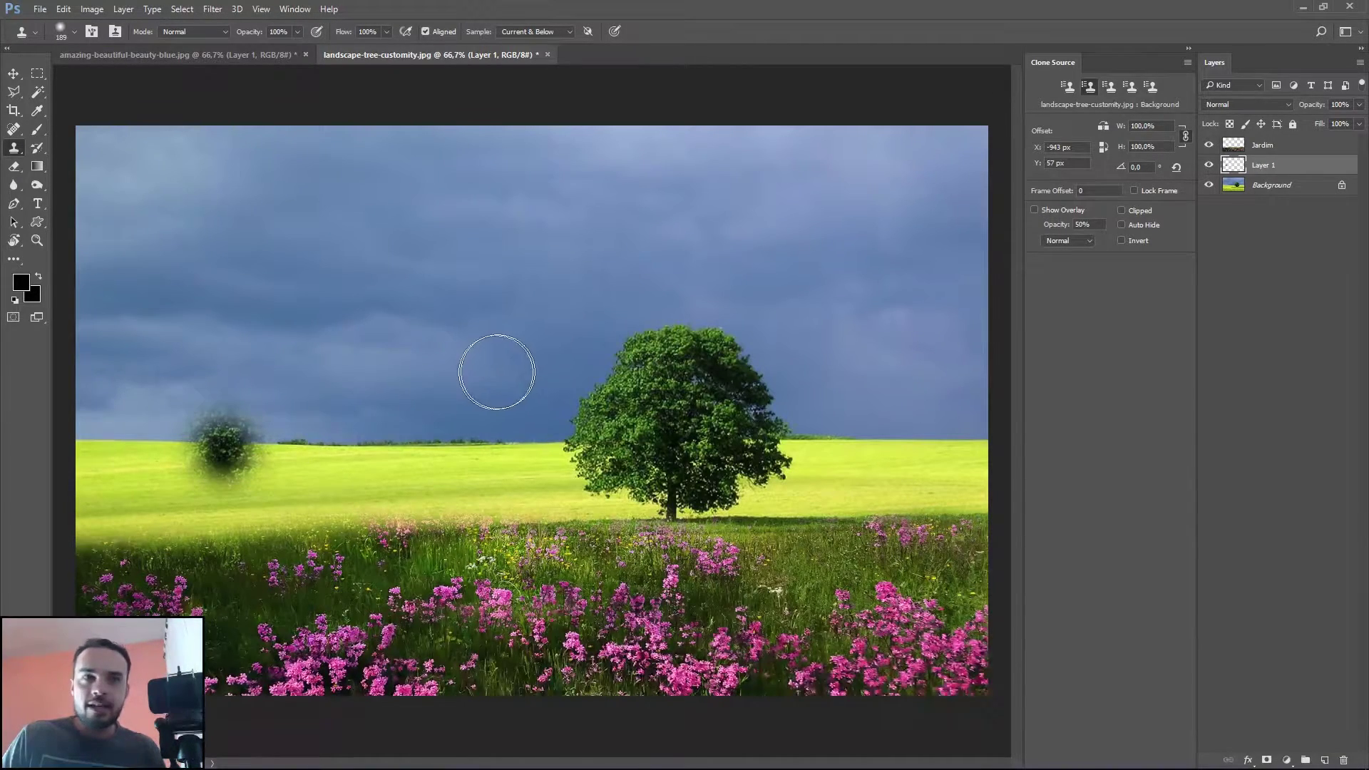
Adjust the X/Y clone offsets with the overlay, then paint the second green tree on the left.
{"action": "left_click", "coordinate": [1035, 209]}
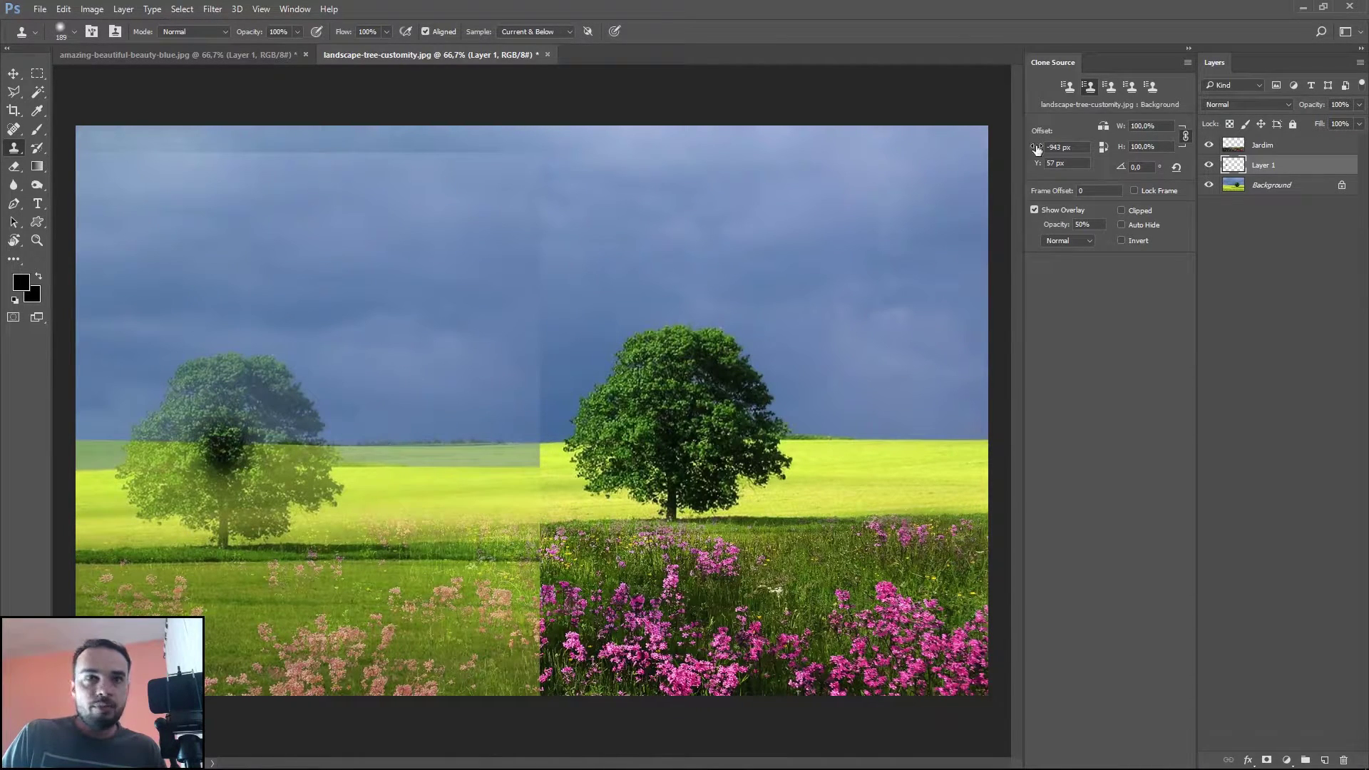
{"action": "left_click_drag", "start_coordinate": [1049, 150], "coordinate": [1178, 172]}
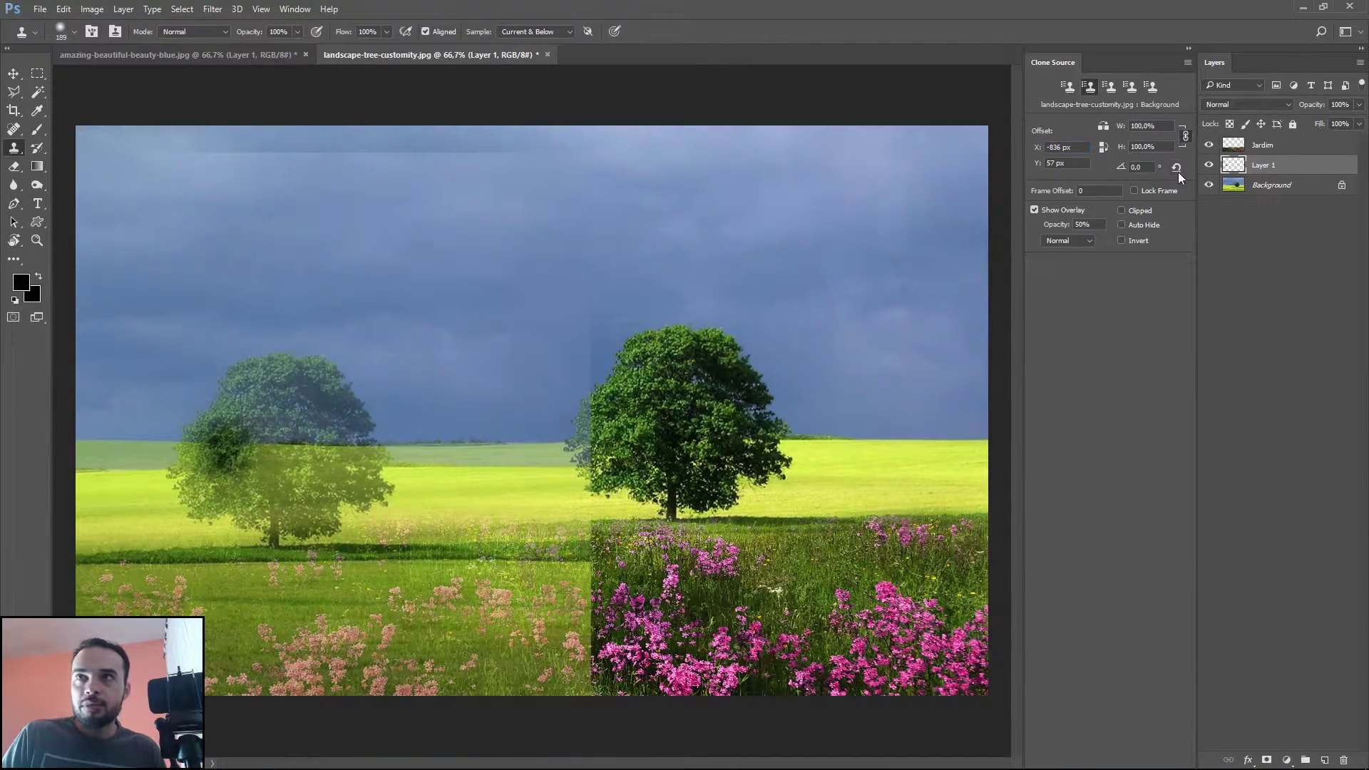
{"action": "left_click_drag", "start_coordinate": [1038, 163], "coordinate": [1009, 165]}
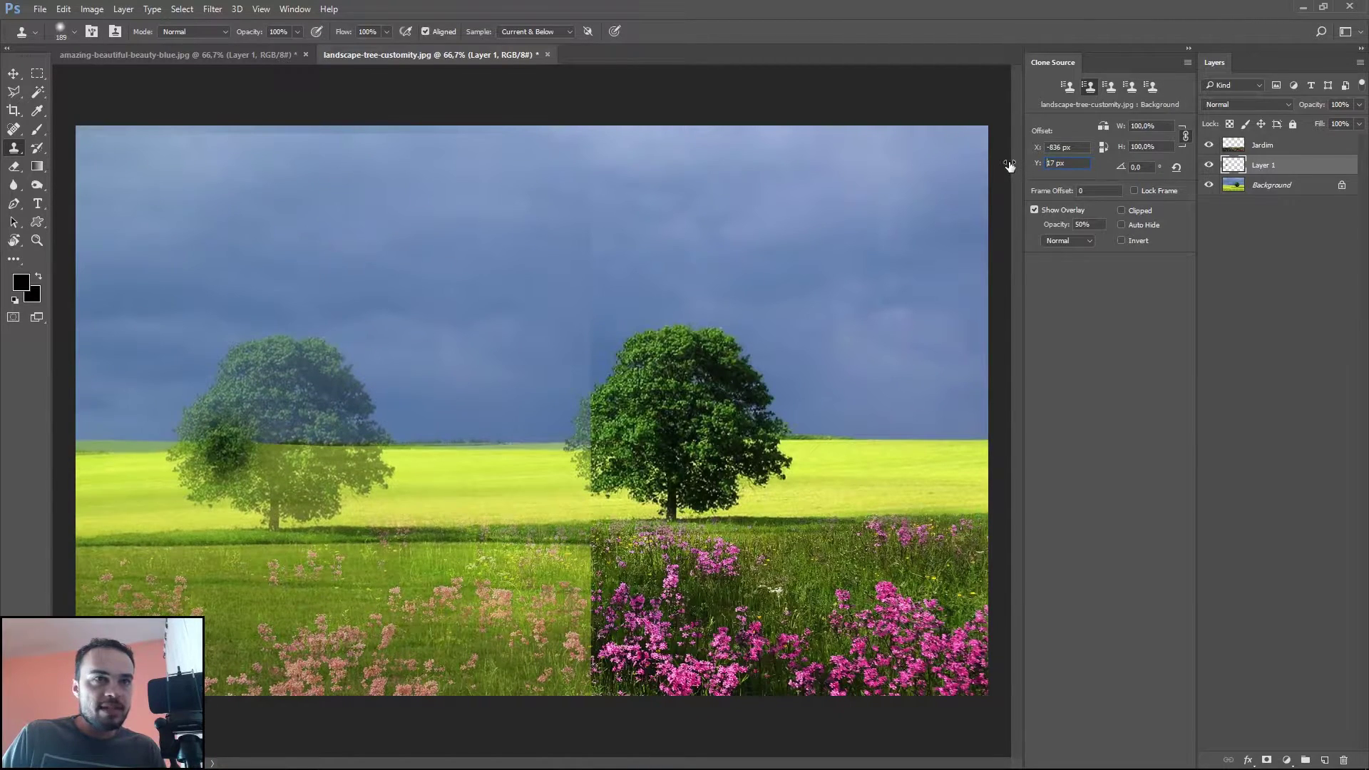
{"action": "left_click_drag", "start_coordinate": [1010, 165], "coordinate": [1011, 167]}
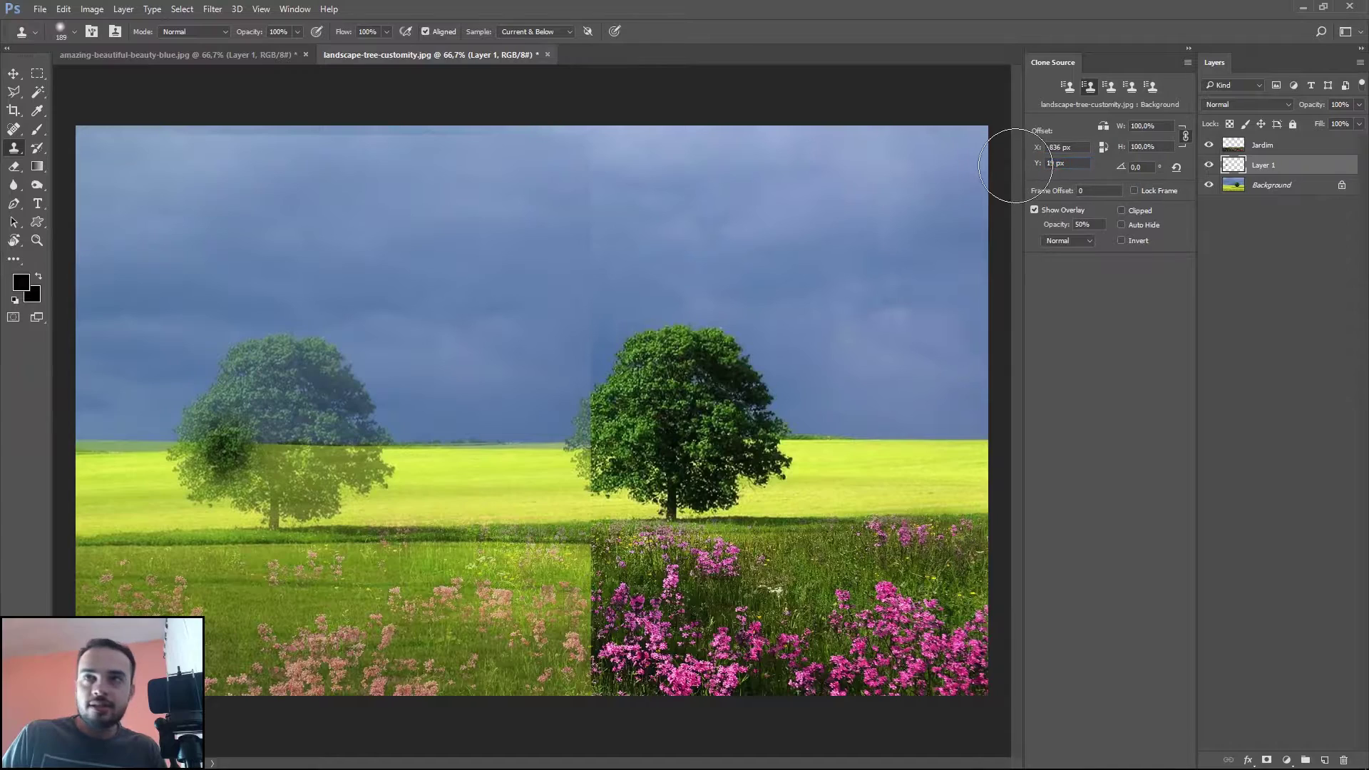
{"action": "left_click_drag", "start_coordinate": [1039, 149], "coordinate": [1026, 150]}
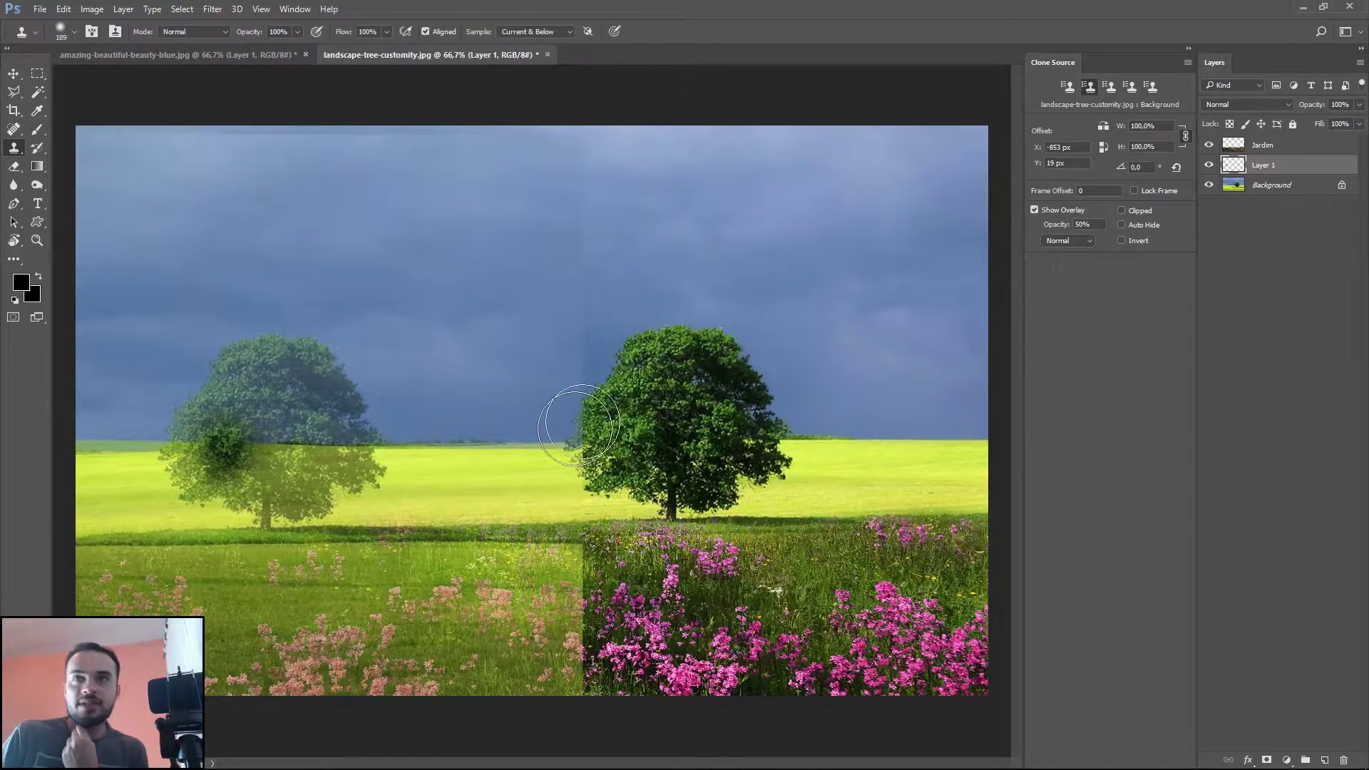
{"action": "left_click", "coordinate": [1035, 210]}
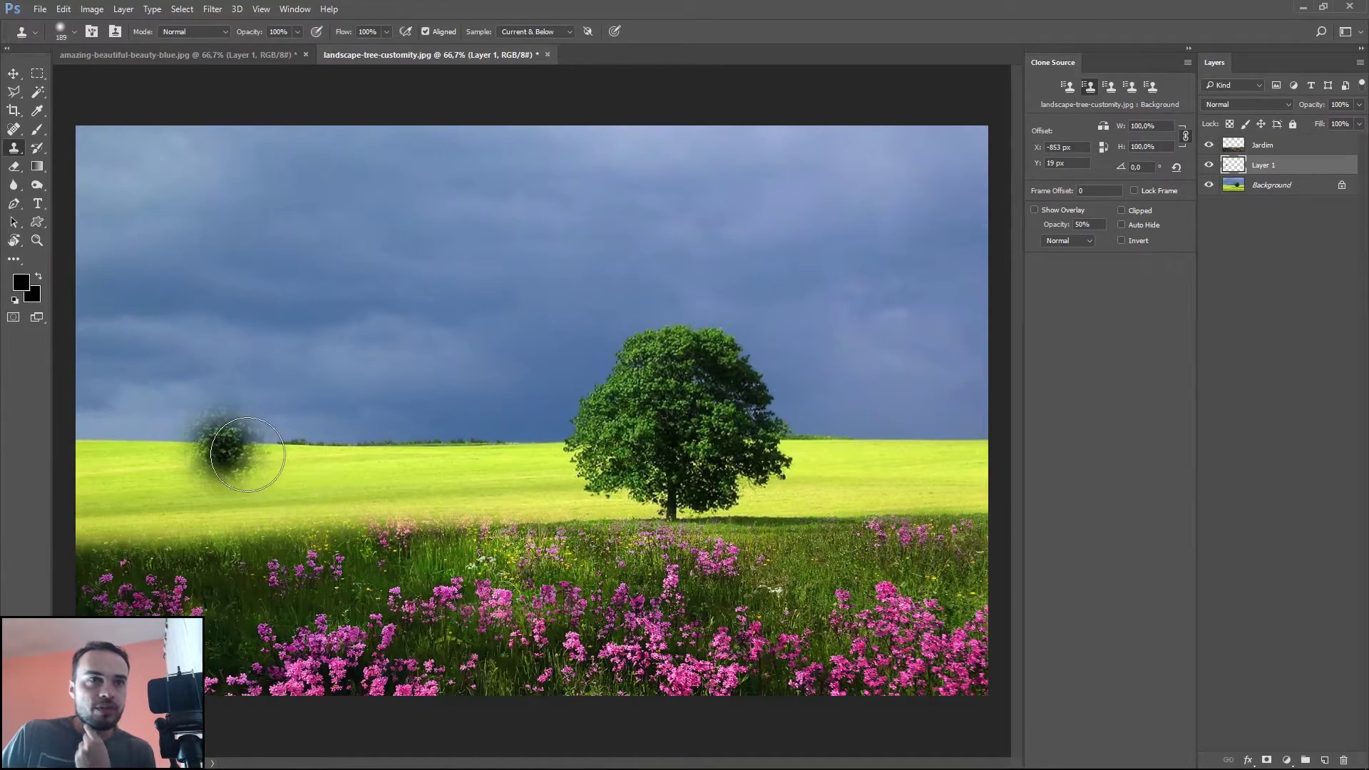
{"action": "mouse_move", "coordinate": [238, 458]}
{"action": "left_mouse_down"}
{"action": "mouse_move", "coordinate": [305, 443]}
{"action": "mouse_move", "coordinate": [301, 398]}
{"action": "mouse_move", "coordinate": [268, 382]}
{"action": "mouse_move", "coordinate": [221, 399]}
{"action": "mouse_move", "coordinate": [207, 449]}
{"action": "mouse_move", "coordinate": [286, 504]}
{"action": "left_mouse_up"}
{"action": "mouse_move", "coordinate": [319, 486]}
{"action": "left_mouse_down"}
{"action": "mouse_move", "coordinate": [346, 457]}
{"action": "mouse_move", "coordinate": [335, 397]}
{"action": "mouse_move", "coordinate": [311, 379]}
{"action": "mouse_move", "coordinate": [282, 359]}
{"action": "mouse_move", "coordinate": [184, 391]}
{"action": "mouse_move", "coordinate": [219, 544]}
{"action": "left_mouse_up"}
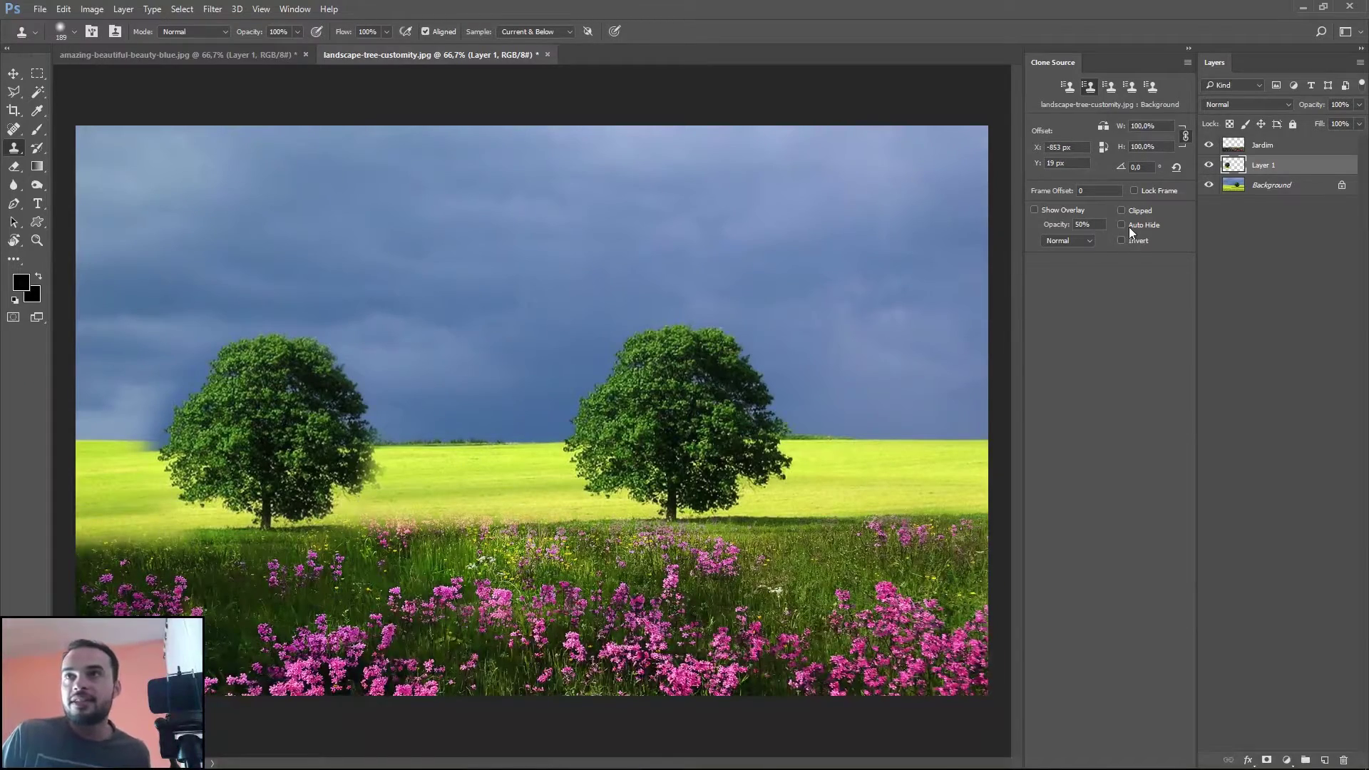
On the Jardim layer, clone-stamp over the grass and flowers across the meadow.
{"action": "left_click", "coordinate": [1307, 146]}
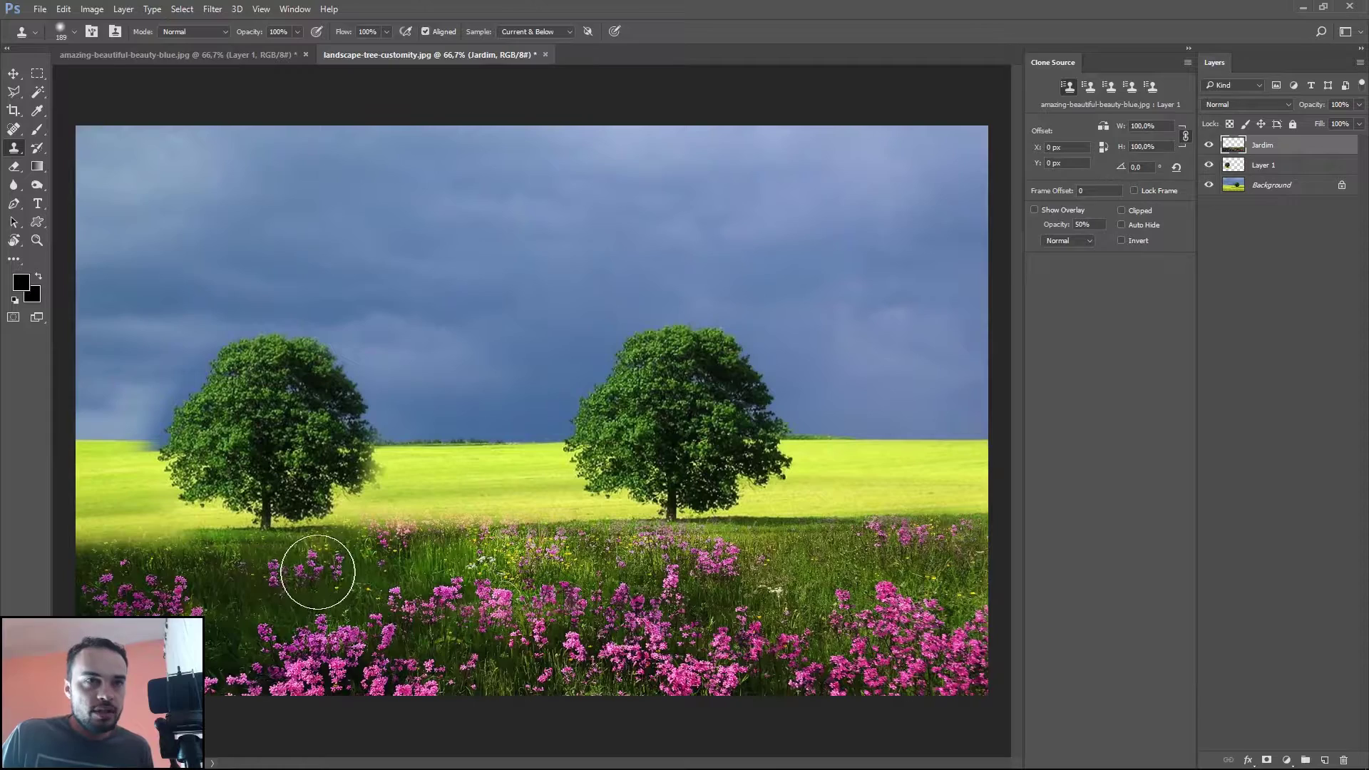
{"action": "mouse_move", "coordinate": [207, 569]}
{"action": "left_mouse_down"}
{"action": "mouse_move", "coordinate": [253, 570]}
{"action": "mouse_move", "coordinate": [41, 569]}
{"action": "left_mouse_up"}
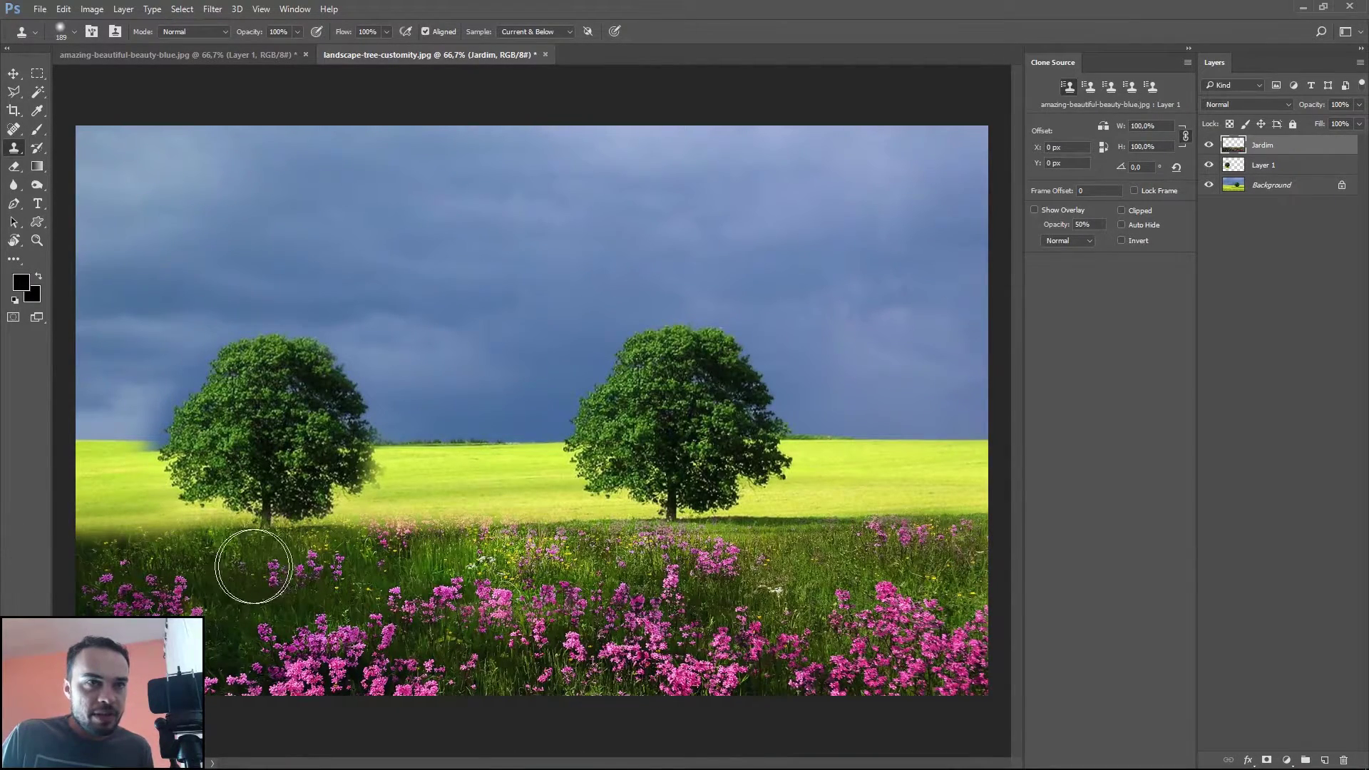
{"action": "left_click_drag", "start_coordinate": [315, 568], "coordinate": [493, 567]}
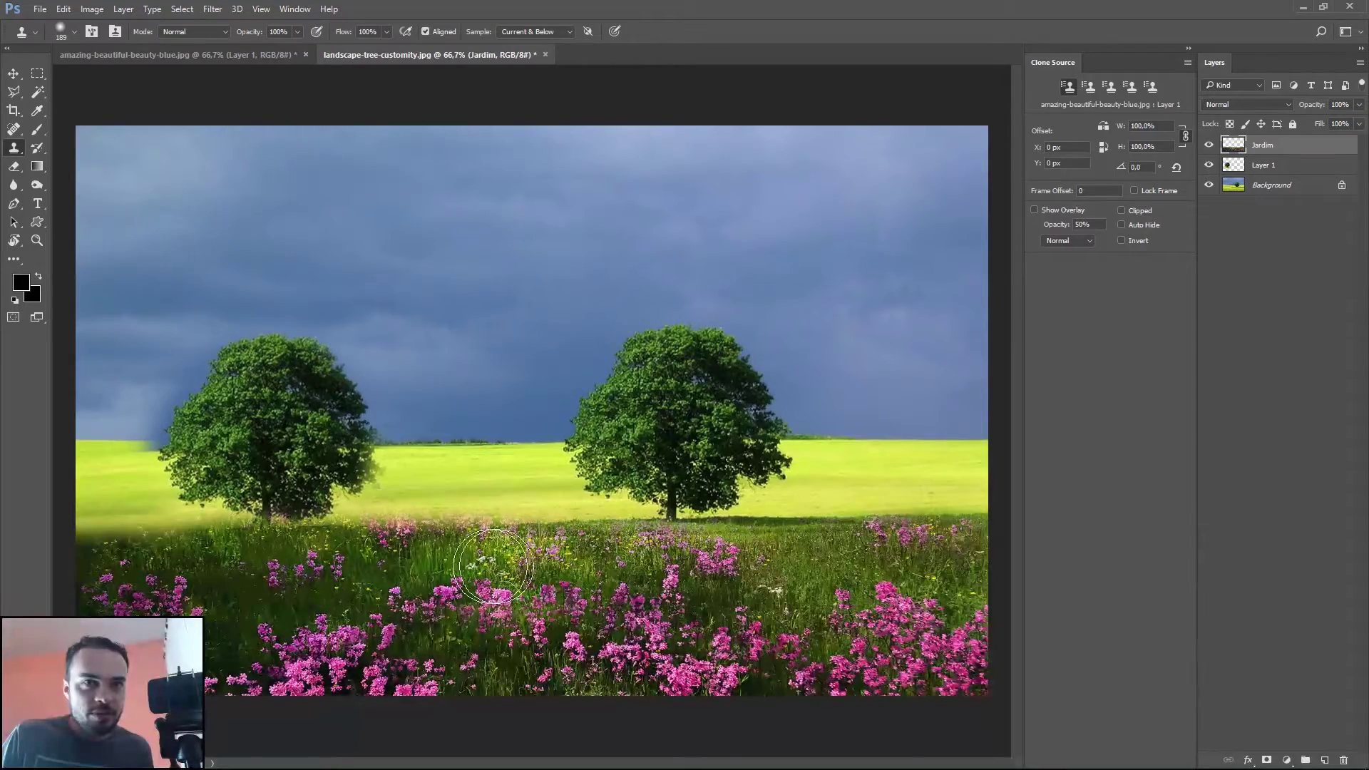
{"action": "left_click_drag", "start_coordinate": [576, 572], "coordinate": [633, 568]}
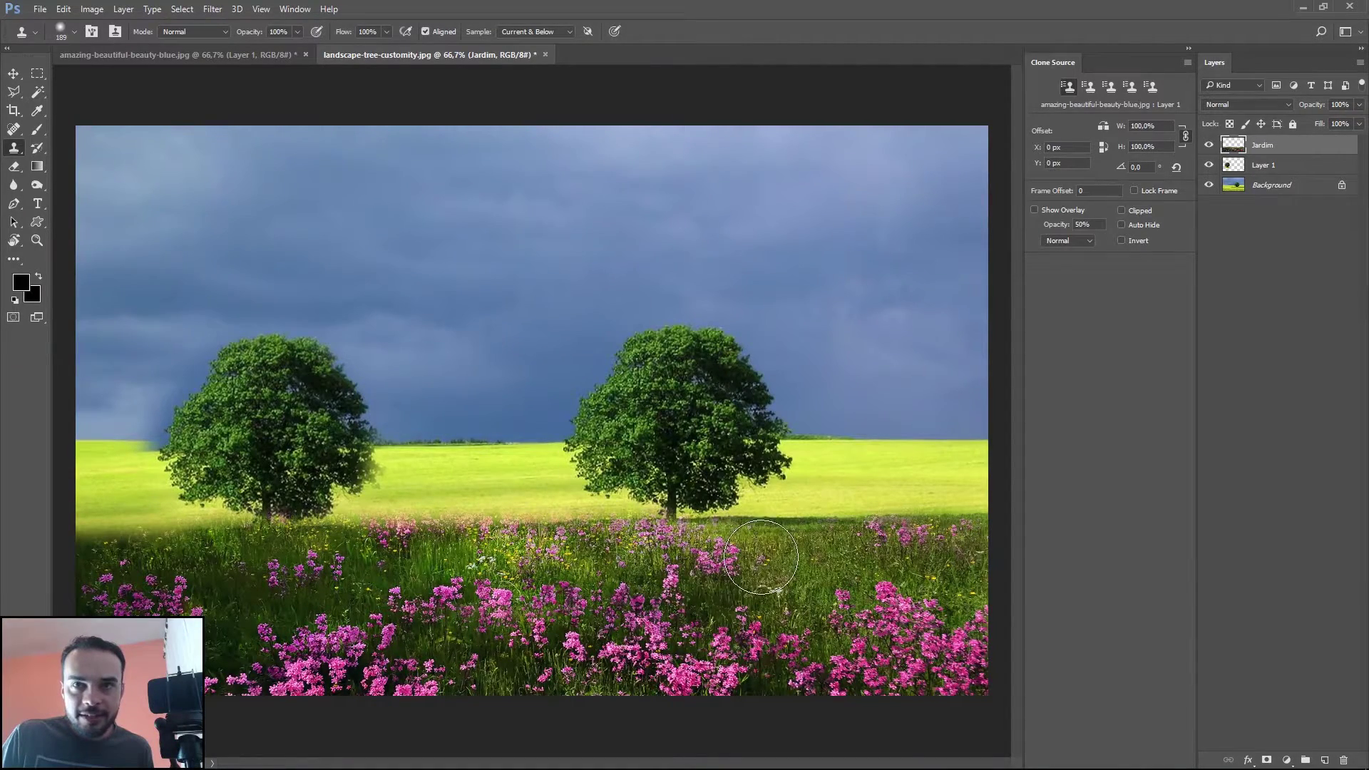
{"action": "left_click_drag", "start_coordinate": [761, 557], "coordinate": [831, 551]}
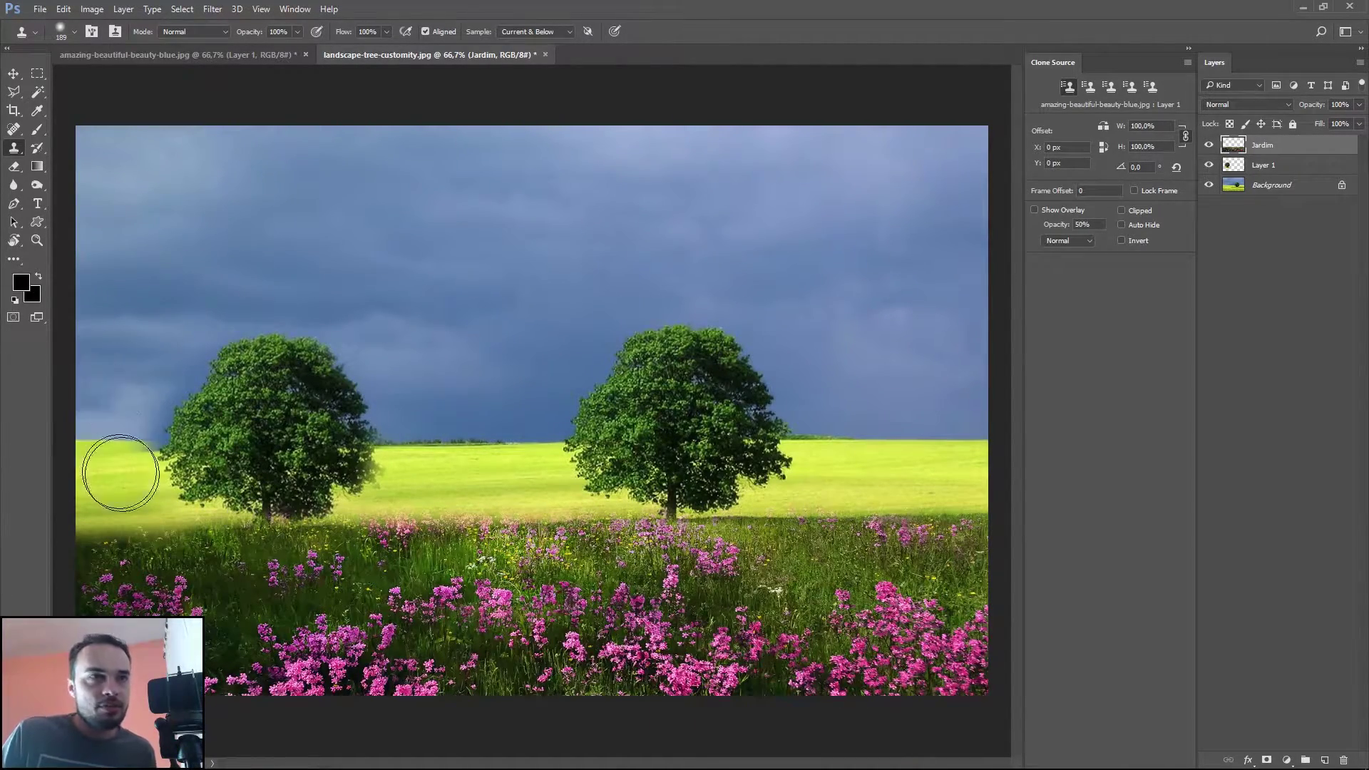
Rename the tree layer to Arvore and erase the hazy sky beside the left tree.
{"action": "double_click", "coordinate": [1269, 165]}
{"action": "type", "text": "Arvore"}
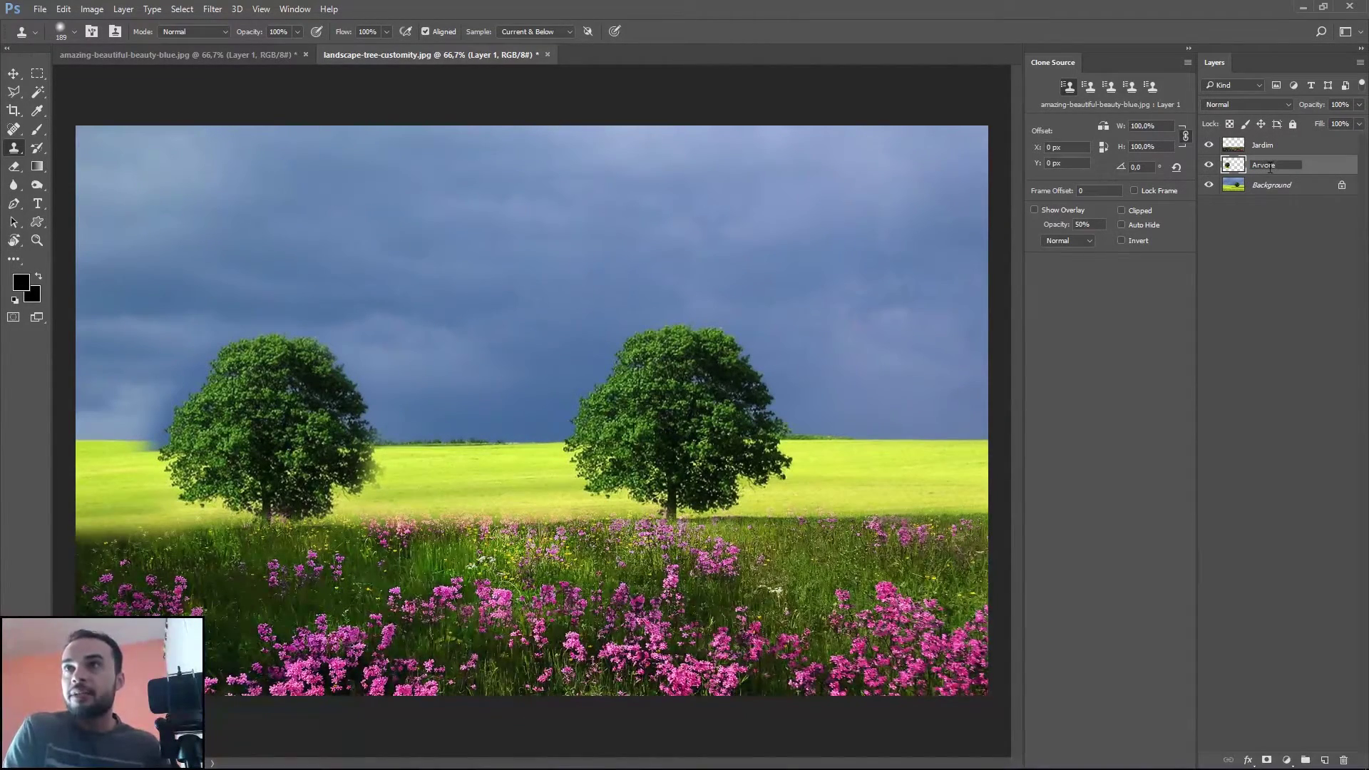
{"action": "key", "text": "Return"}
{"action": "key", "text": "e"}
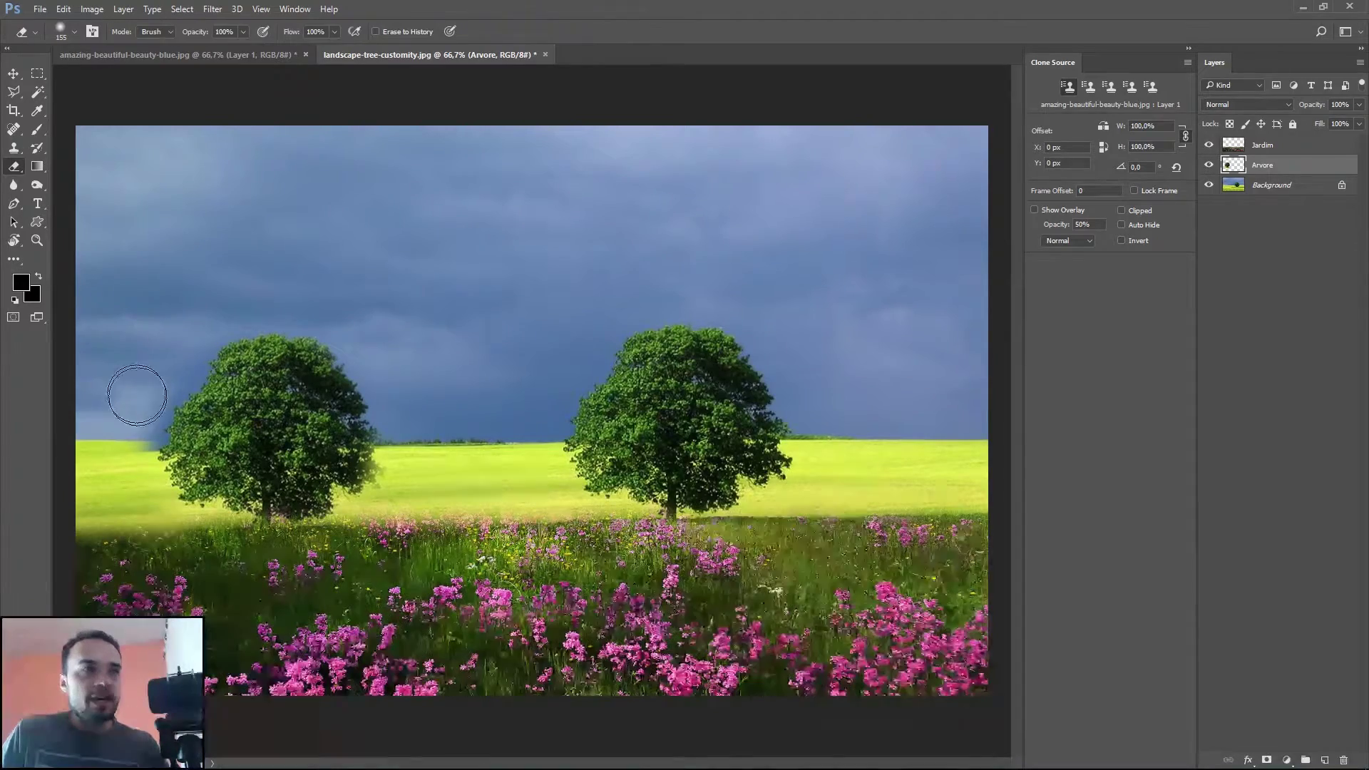
{"action": "left_click_drag", "start_coordinate": [135, 414], "coordinate": [126, 443]}
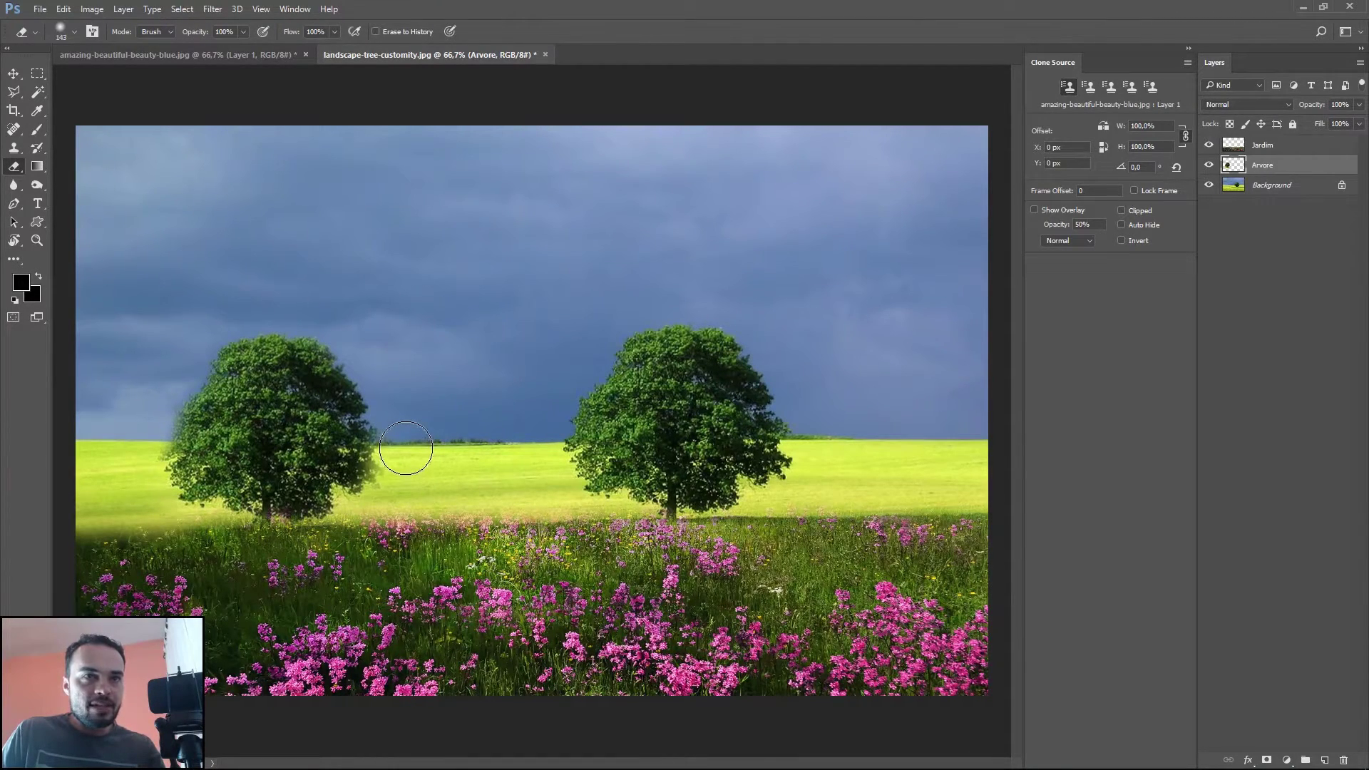
{"action": "left_click", "coordinate": [14, 74]}
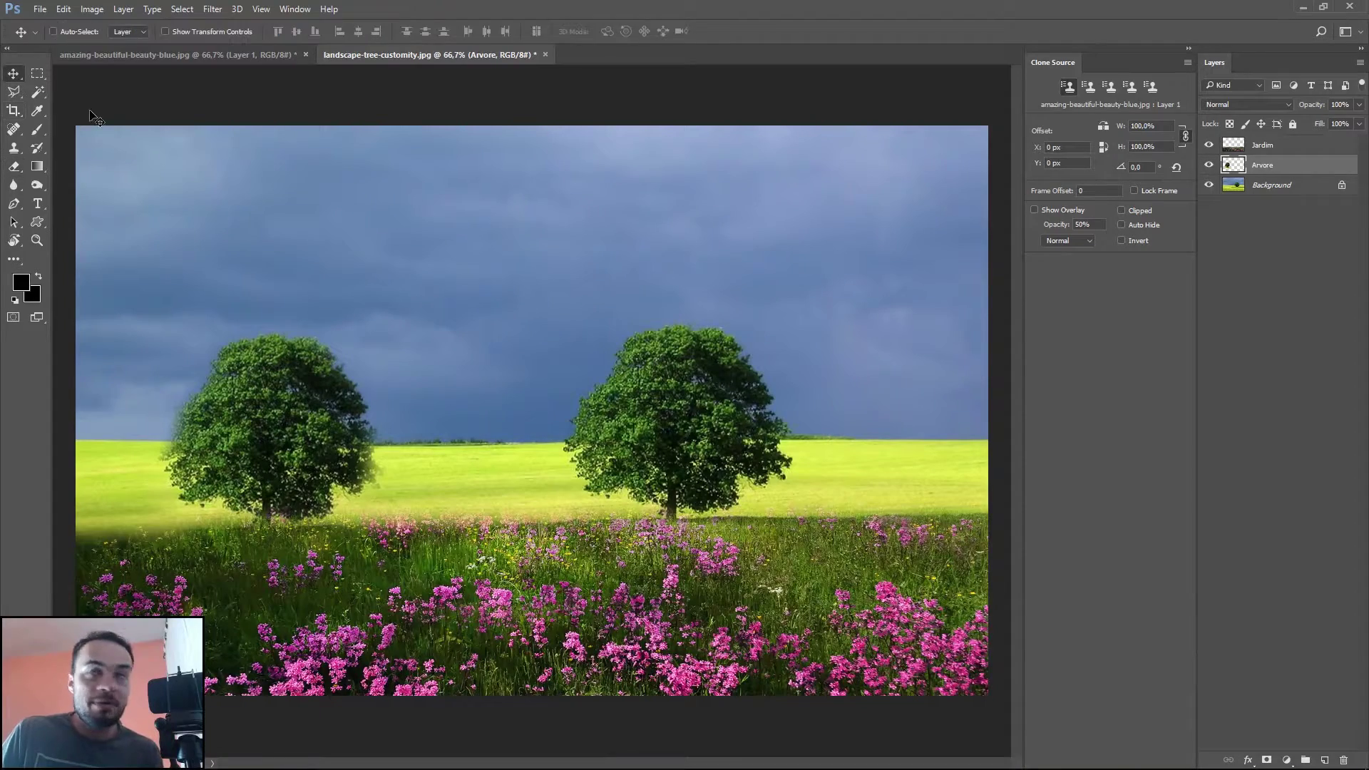